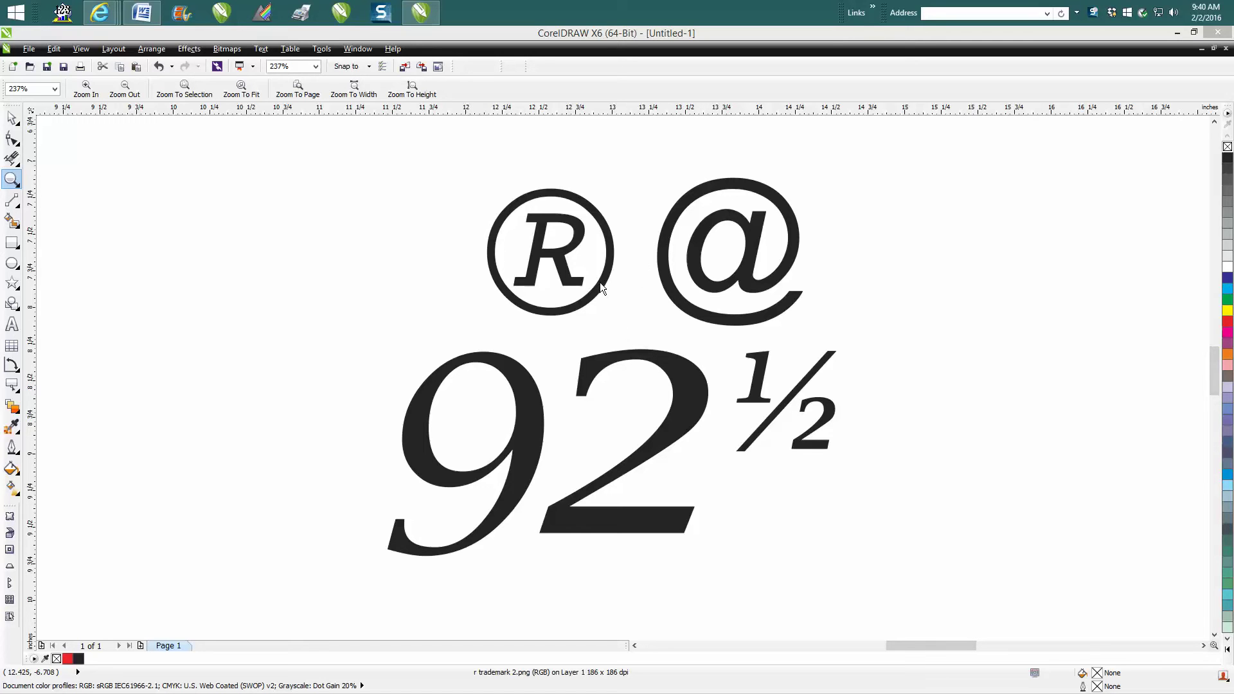
- Check the reference images in the browser, then return to the CorelDRAW drawing
{"action": "scroll", "coordinate": [600, 283], "scroll_direction": "down", "scroll_amount": 5}
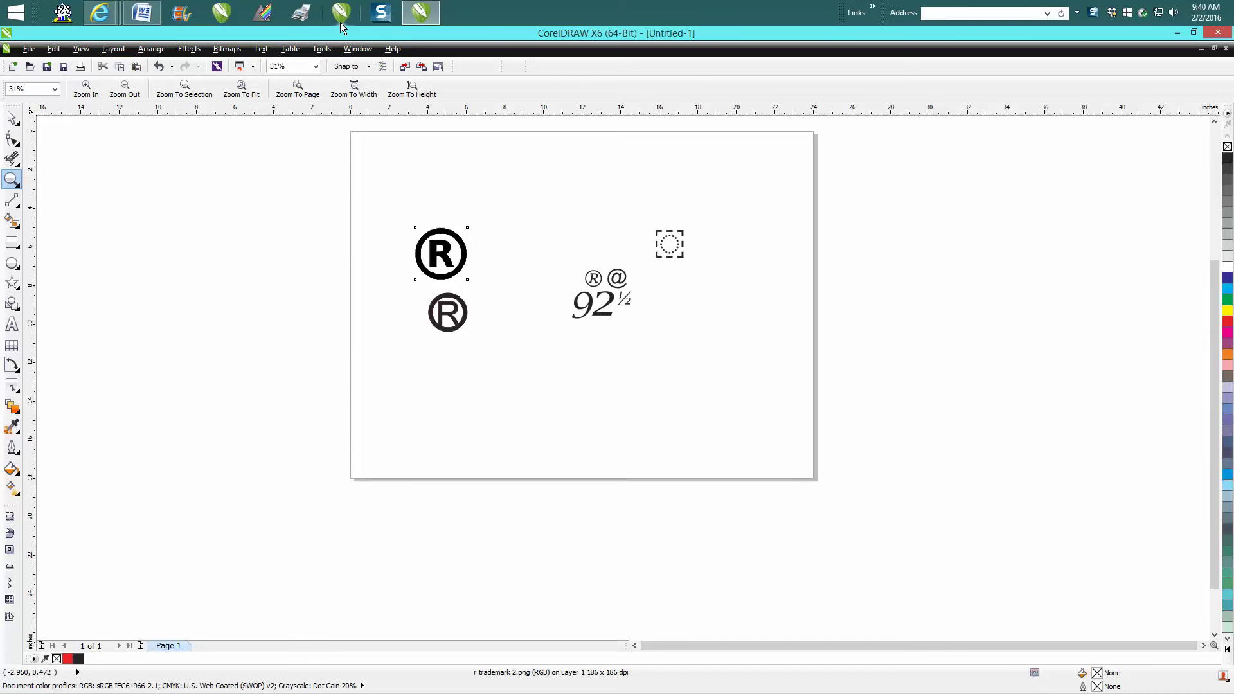
{"action": "left_click", "coordinate": [101, 14]}
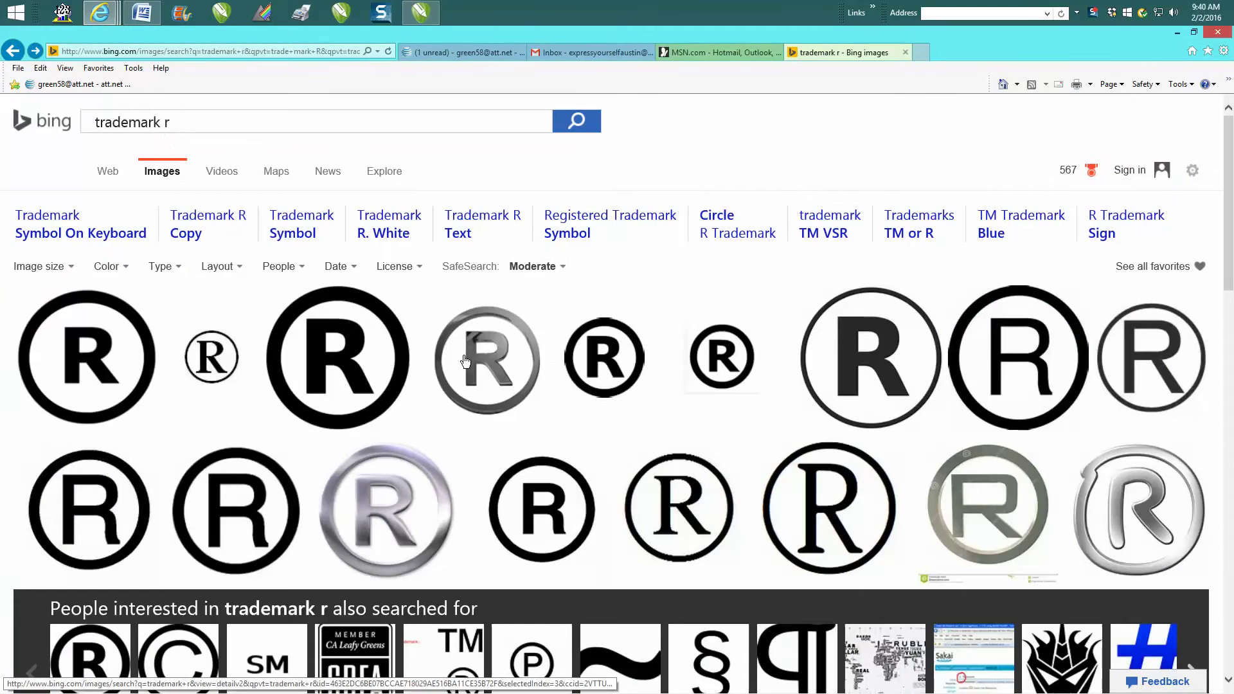
{"action": "mouse_move", "coordinate": [422, 356]}
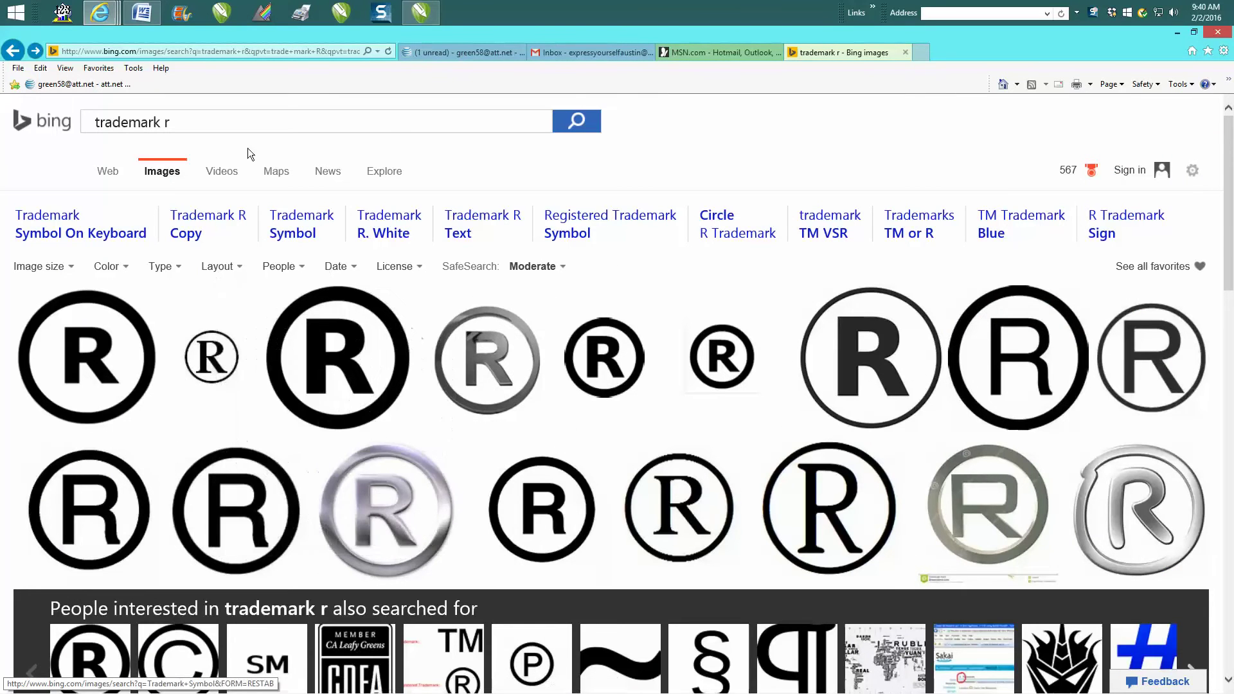
{"action": "left_click", "coordinate": [421, 13]}
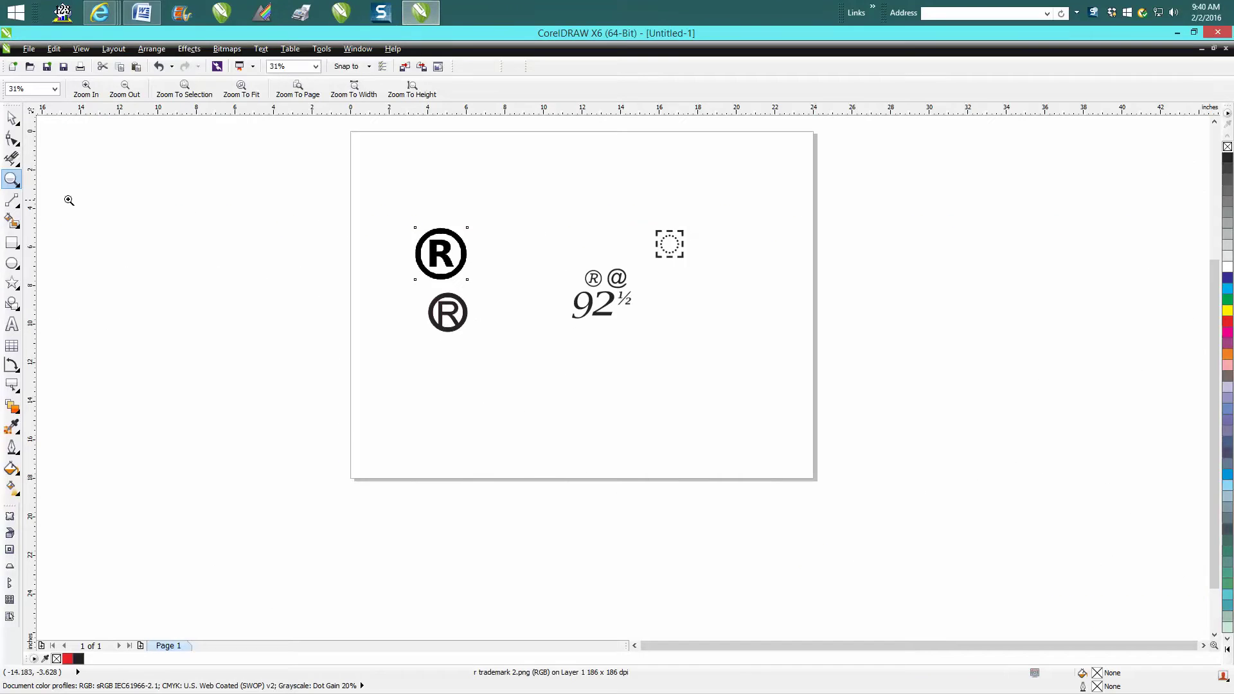
- Zoom around the page to inspect the ® symbols and the dashed-circle icon
{"action": "left_click_drag", "start_coordinate": [445, 229], "coordinate": [490, 254]}
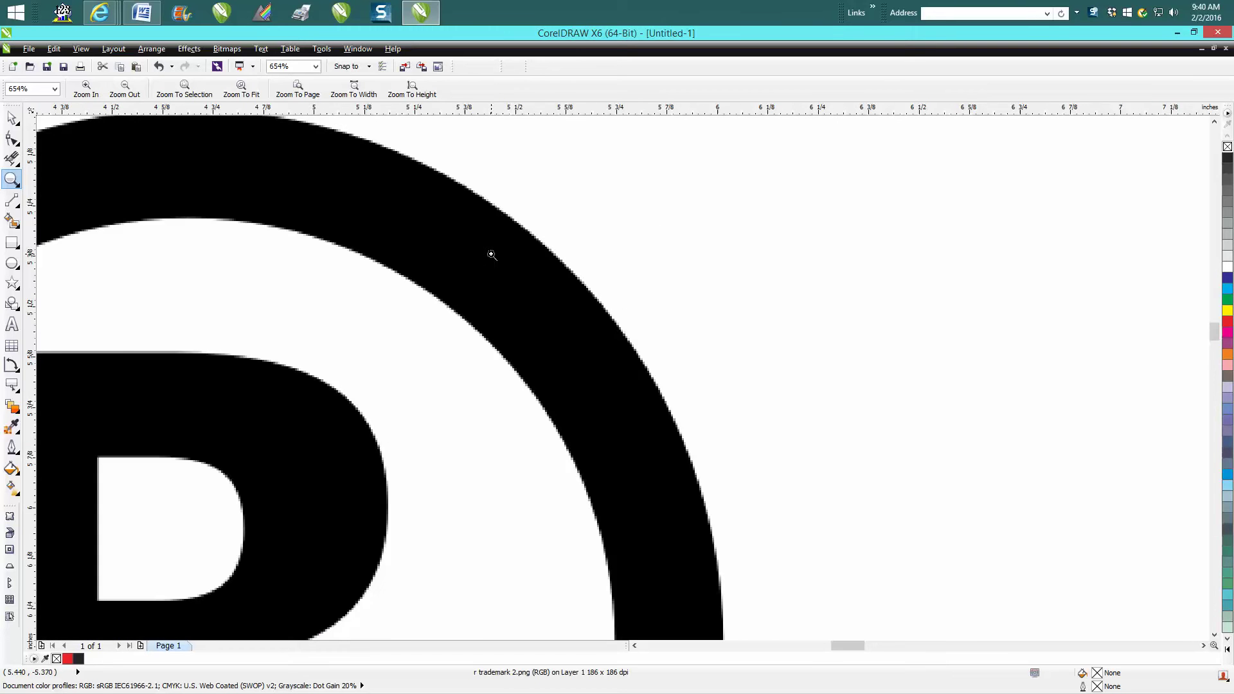
{"action": "right_click", "coordinate": [497, 246]}
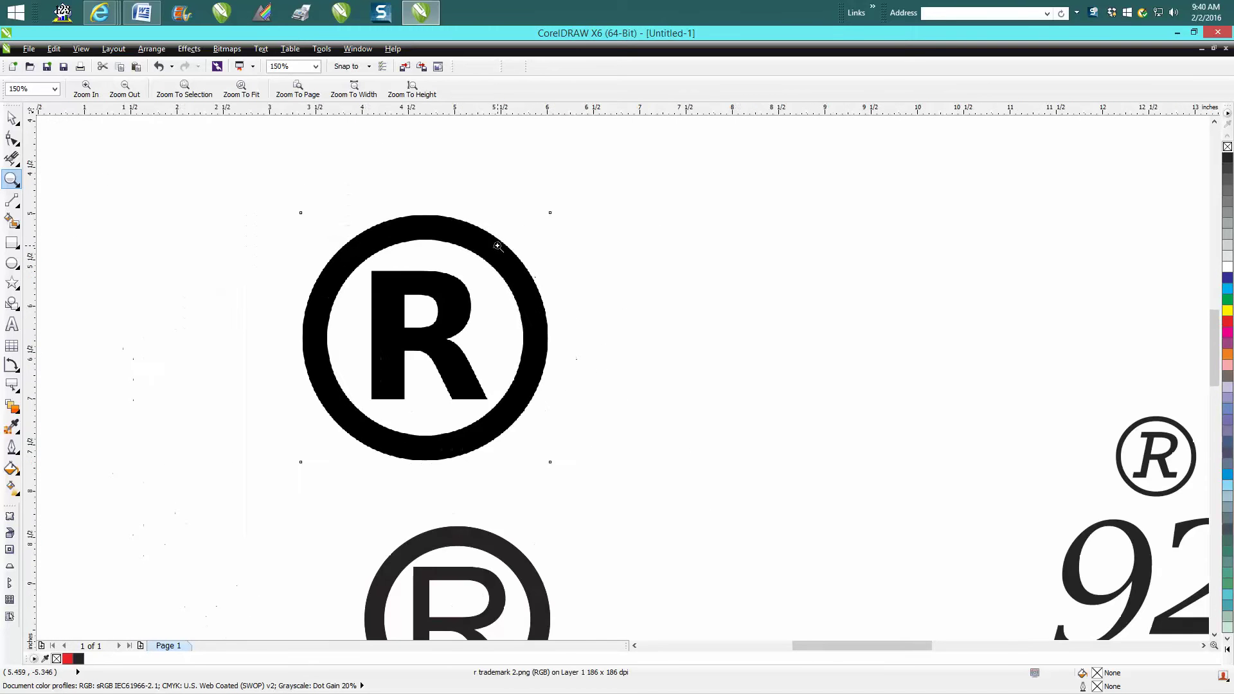
{"action": "right_click", "coordinate": [497, 246]}
{"action": "left_click_drag", "start_coordinate": [428, 374], "coordinate": [558, 484]}
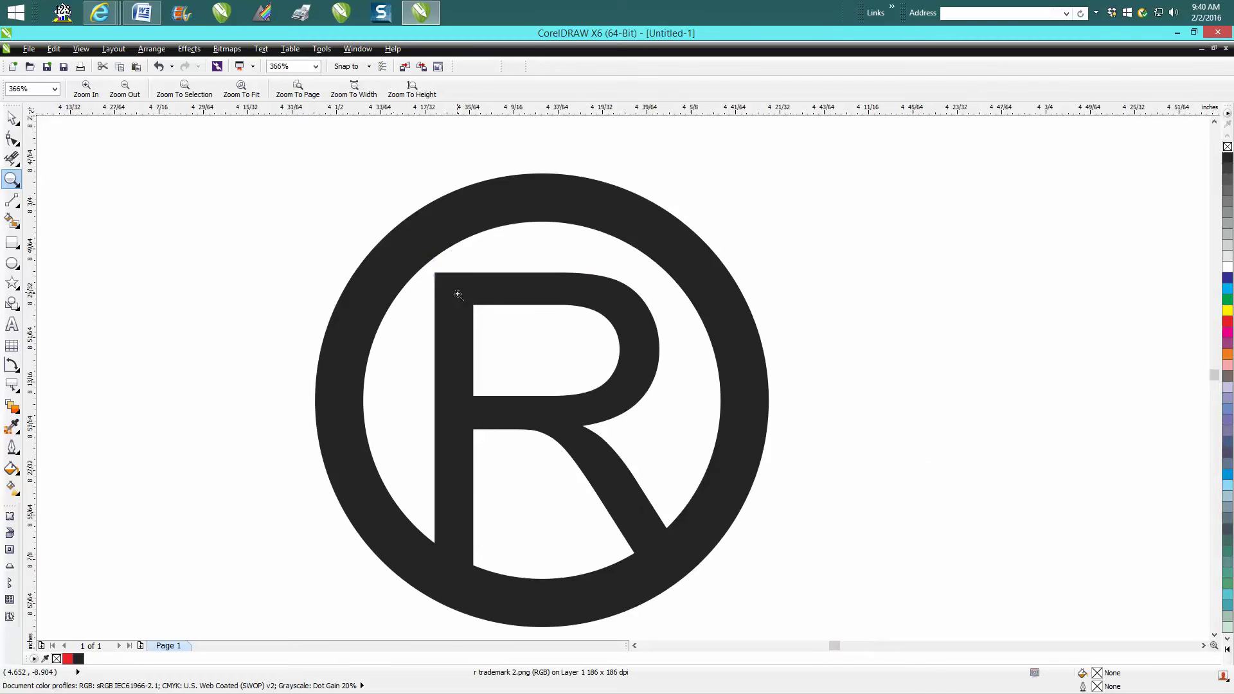
{"action": "scroll", "coordinate": [443, 279], "scroll_direction": "down", "scroll_amount": 2}
{"action": "scroll", "coordinate": [454, 286], "scroll_direction": "down", "scroll_amount": 1}
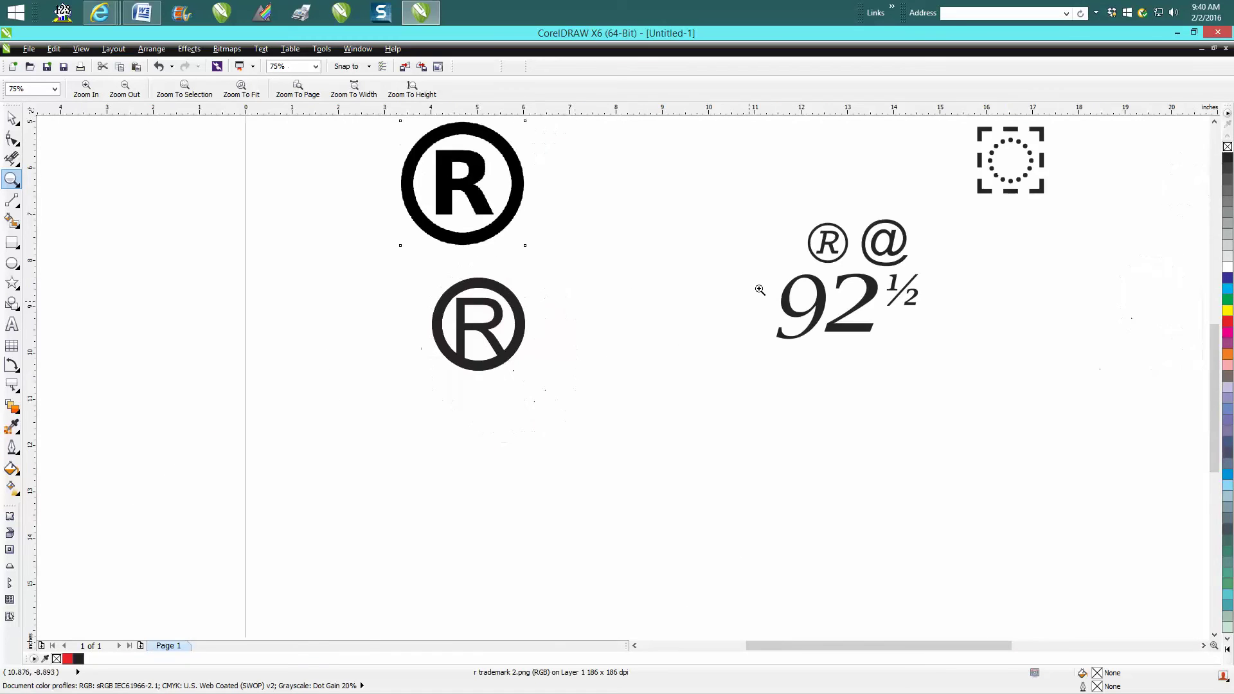
{"action": "left_click_drag", "start_coordinate": [867, 277], "coordinate": [797, 218]}
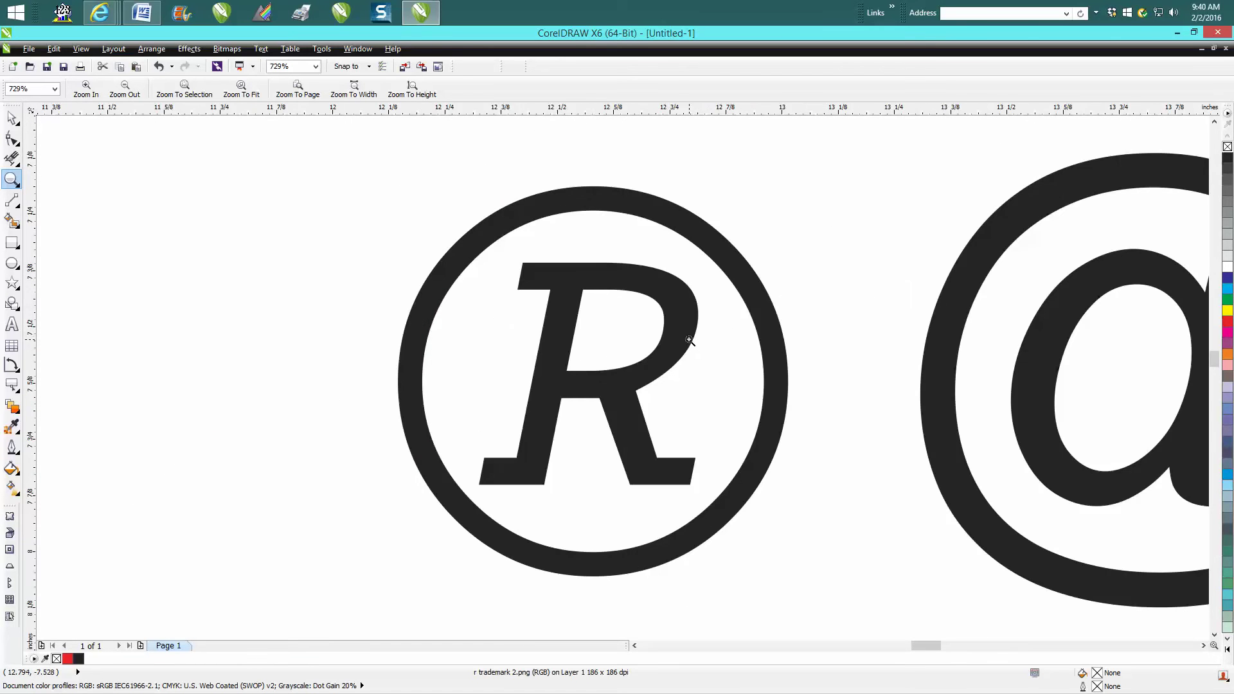
{"action": "scroll", "coordinate": [688, 337], "scroll_direction": "down", "scroll_amount": 2}
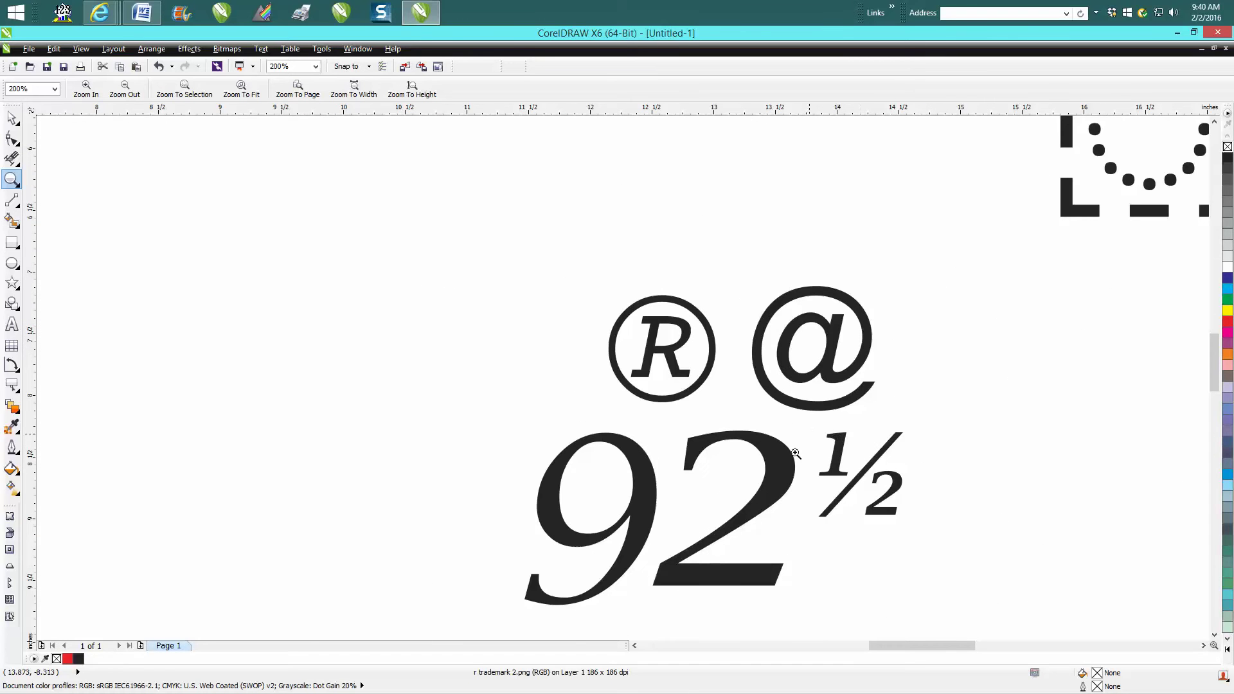
{"action": "scroll", "coordinate": [886, 444], "scroll_direction": "down", "scroll_amount": 1}
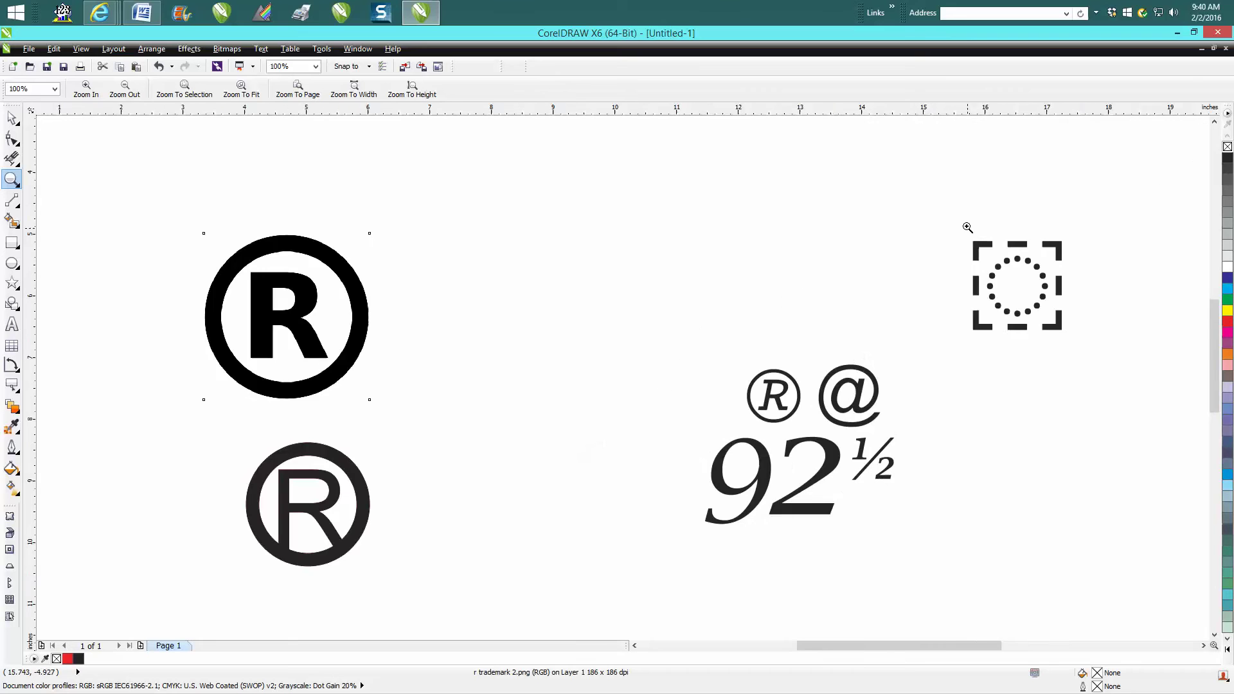
{"action": "left_click_drag", "start_coordinate": [967, 227], "coordinate": [1095, 358]}
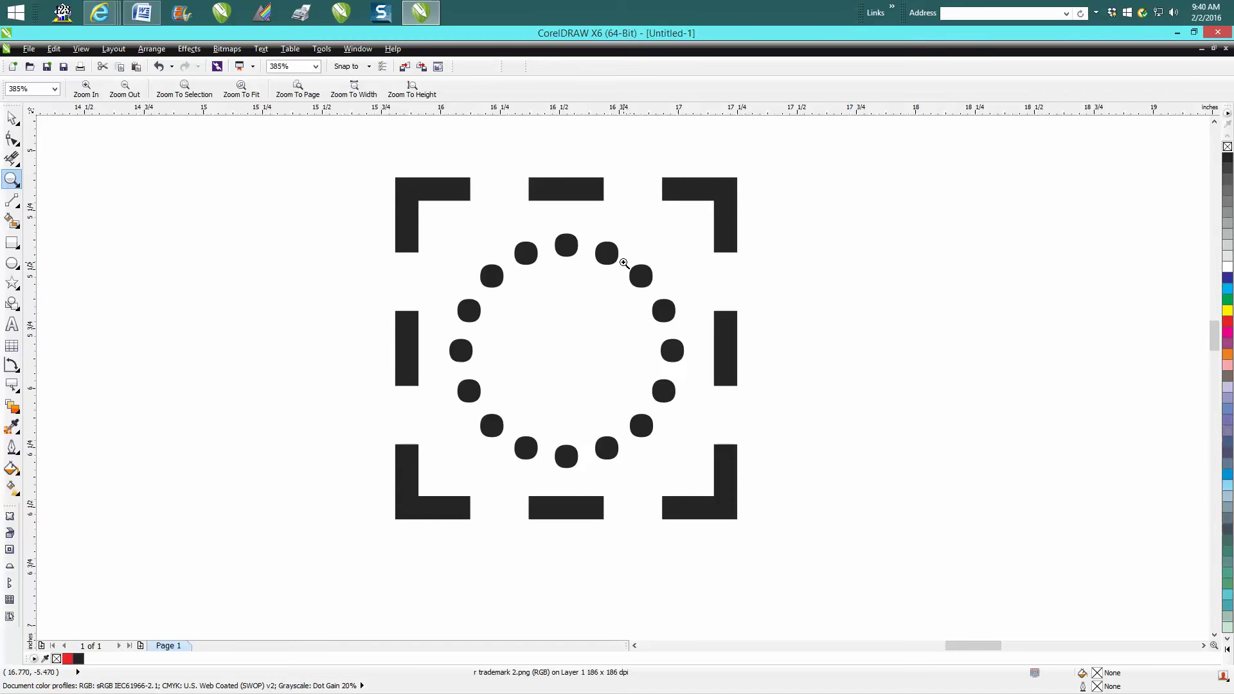
{"action": "scroll", "coordinate": [623, 262], "scroll_direction": "down", "scroll_amount": 3}
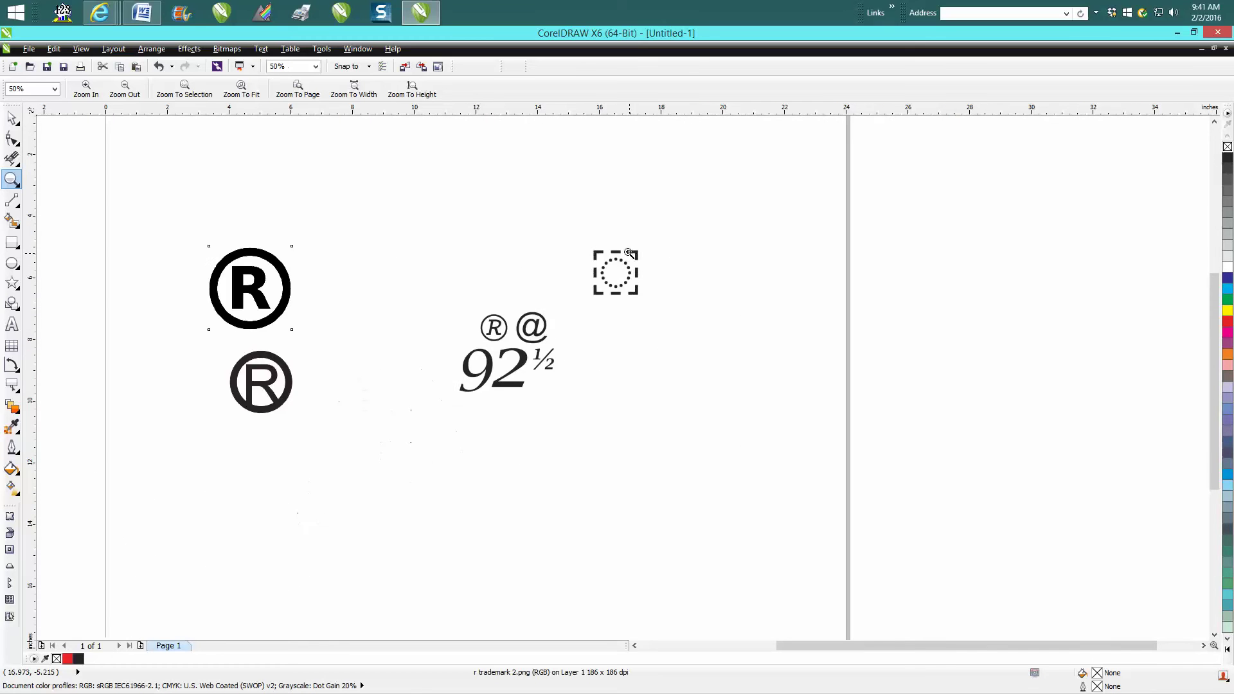
- Open the Insert Character docker and preview Birds of Paradise before settling on Arial
{"action": "left_click", "coordinate": [11, 118]}
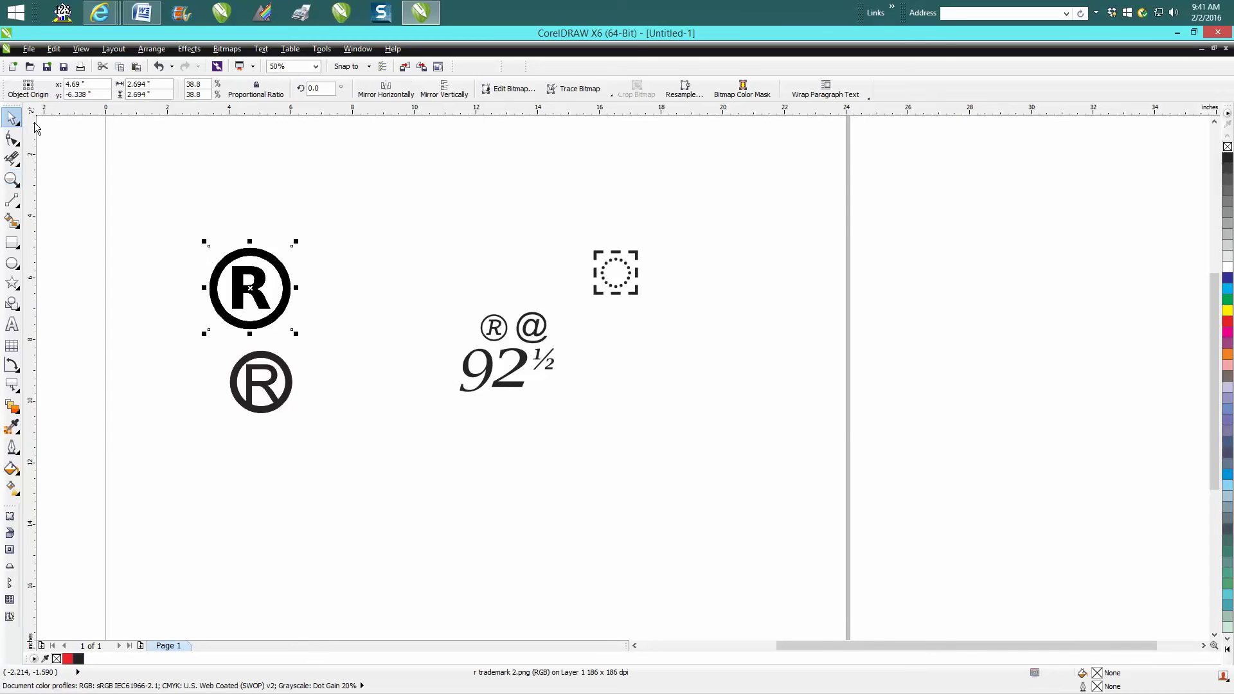
{"action": "left_click", "coordinate": [261, 50]}
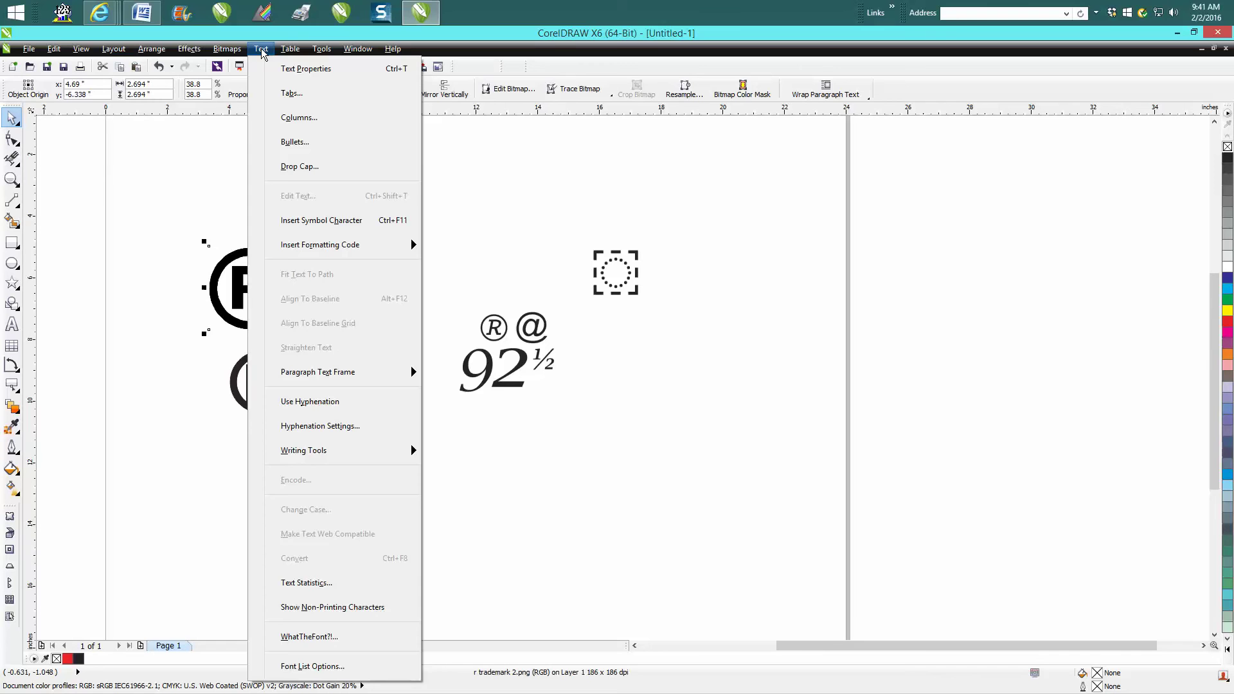
{"action": "left_click", "coordinate": [297, 221]}
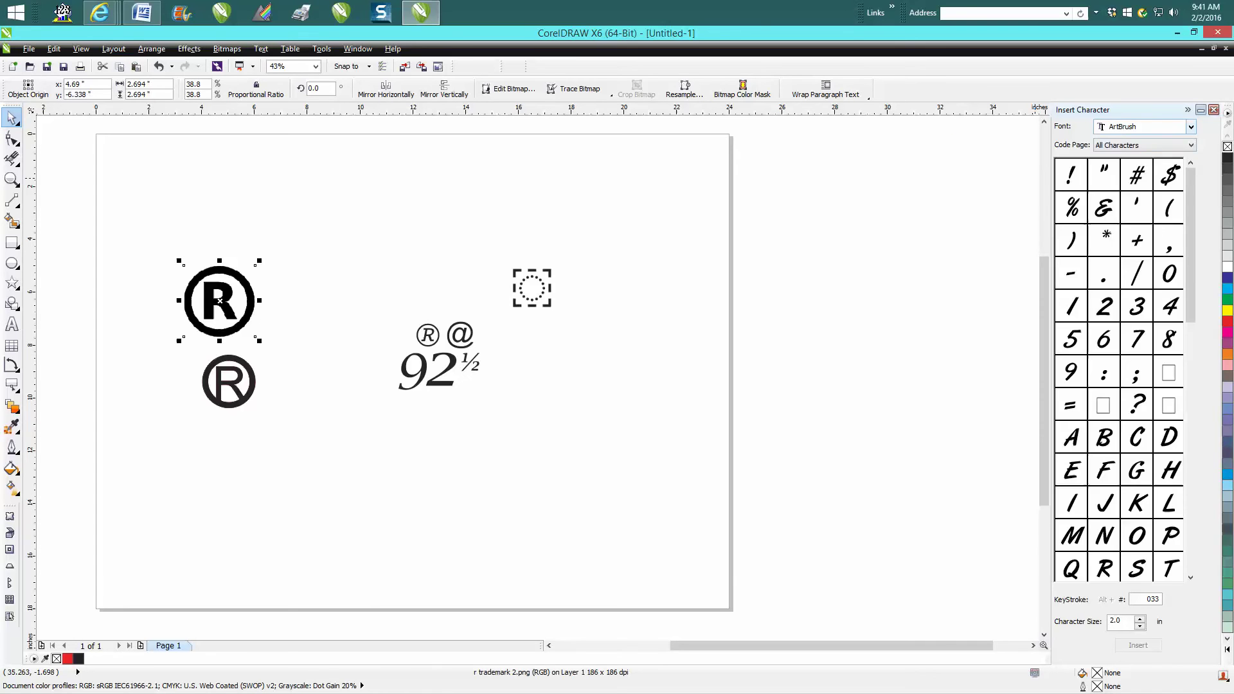
{"action": "left_click", "coordinate": [1190, 128]}
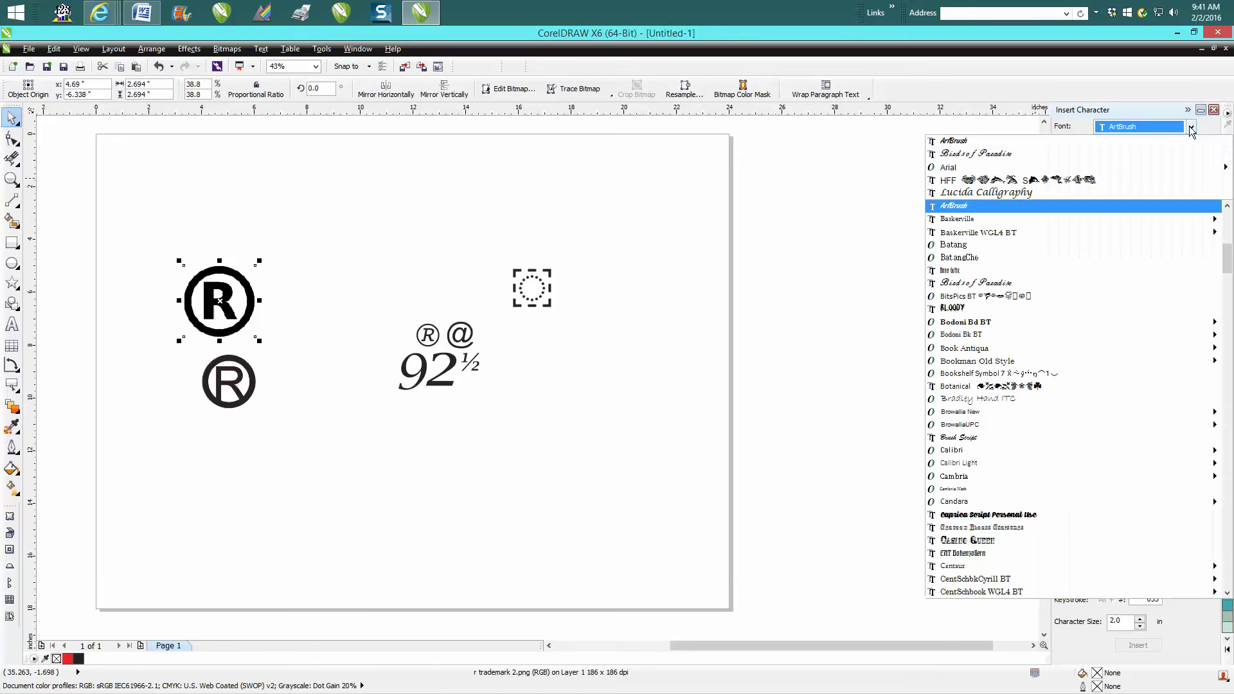
{"action": "left_click", "coordinate": [1022, 154]}
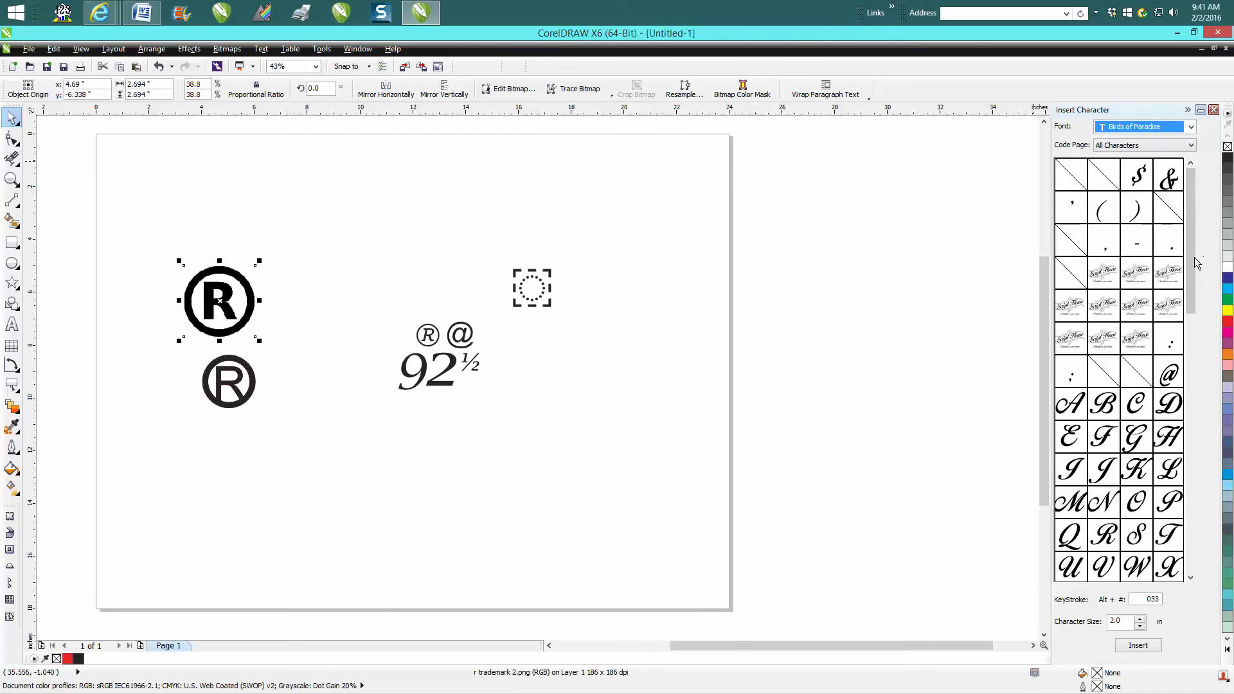
{"action": "left_click", "coordinate": [1191, 127]}
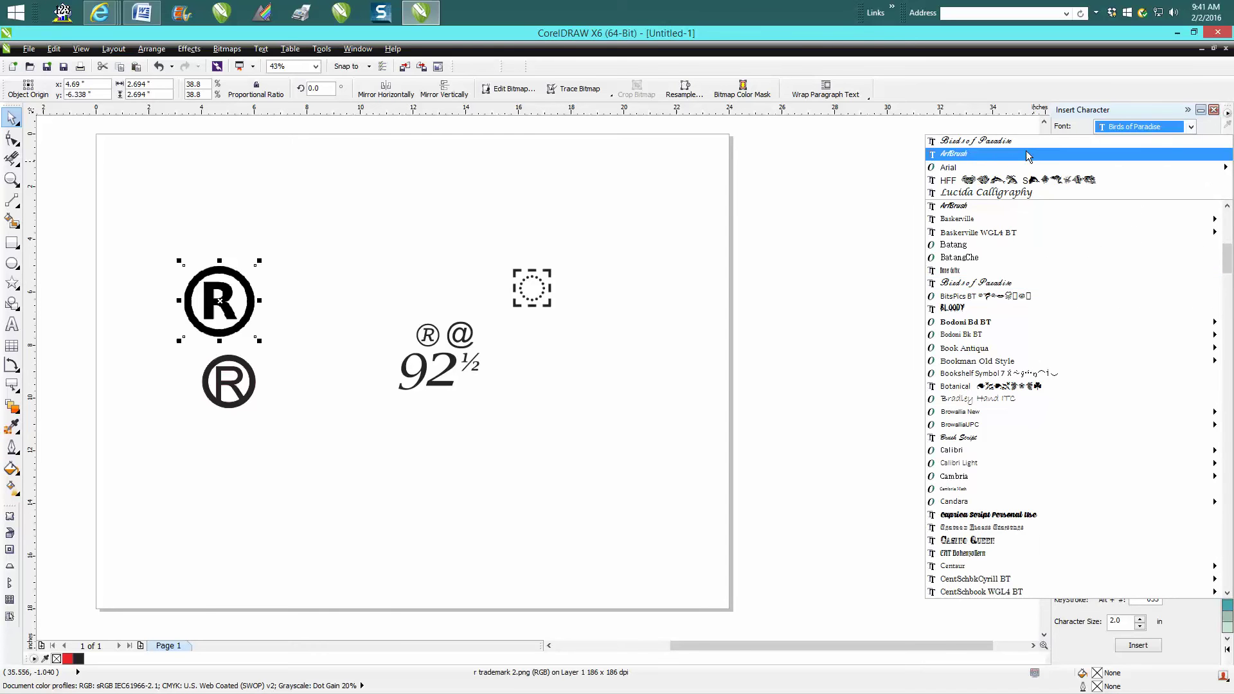
{"action": "left_click", "coordinate": [966, 169]}
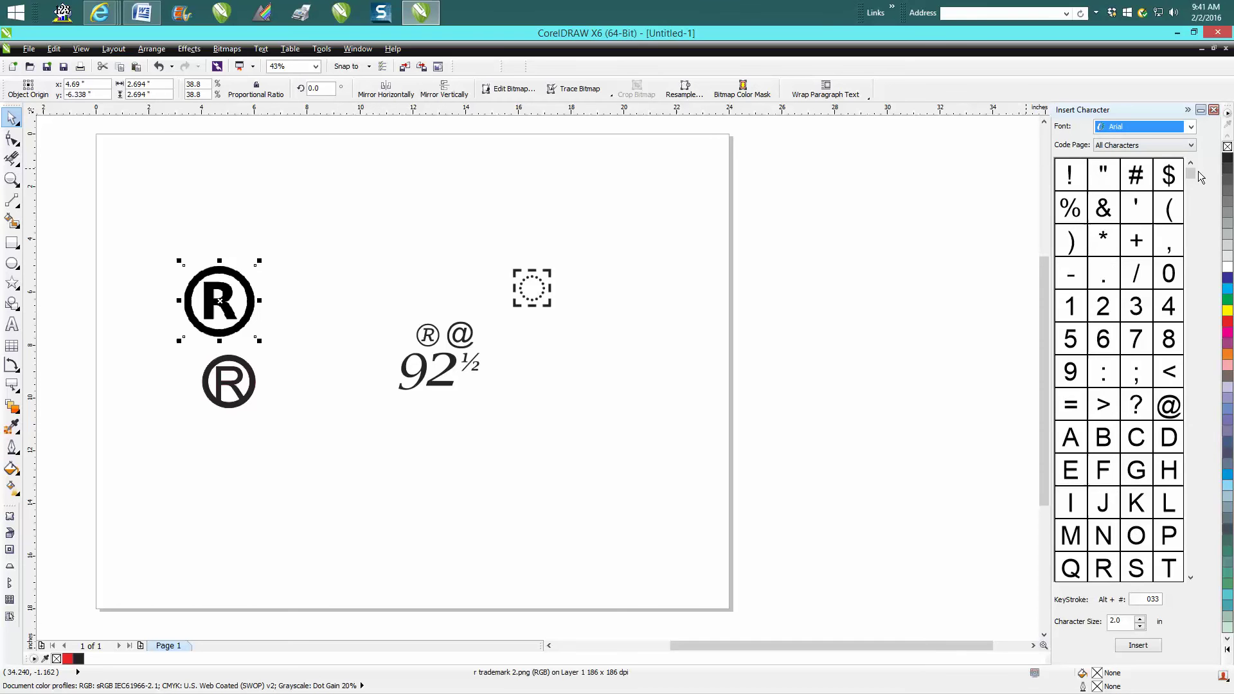
{"action": "left_click_drag", "start_coordinate": [1192, 180], "coordinate": [1195, 380]}
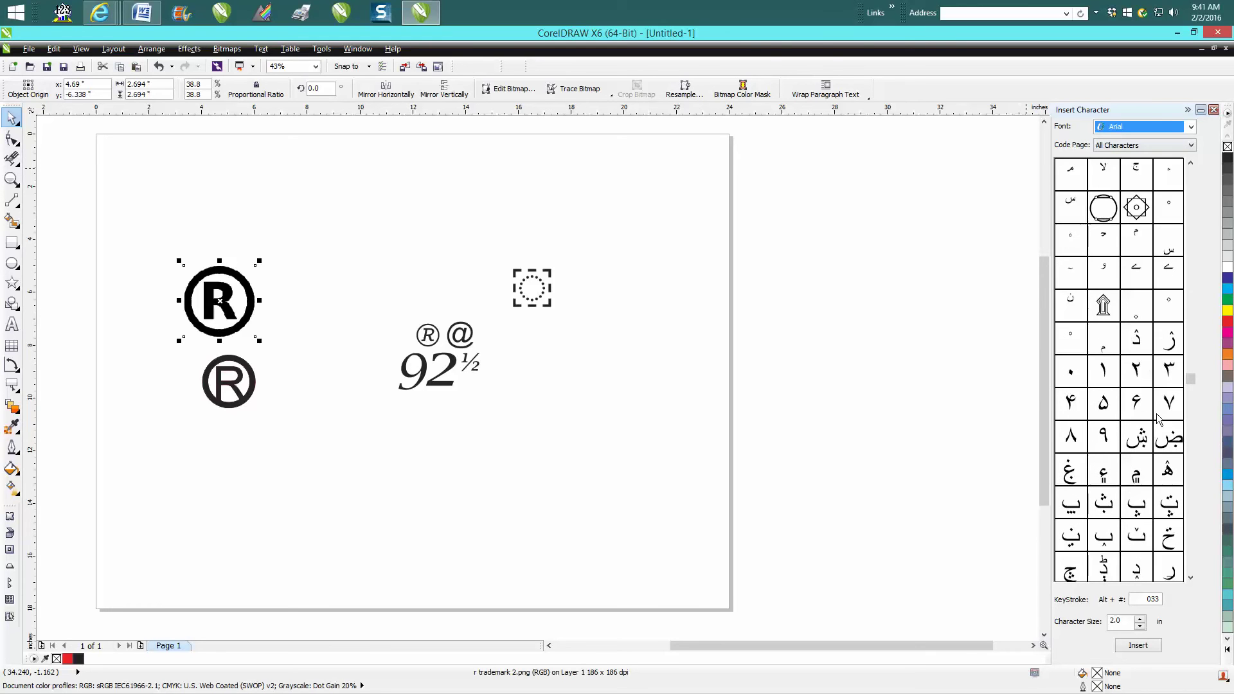
{"action": "left_click_drag", "start_coordinate": [1190, 379], "coordinate": [1194, 448]}
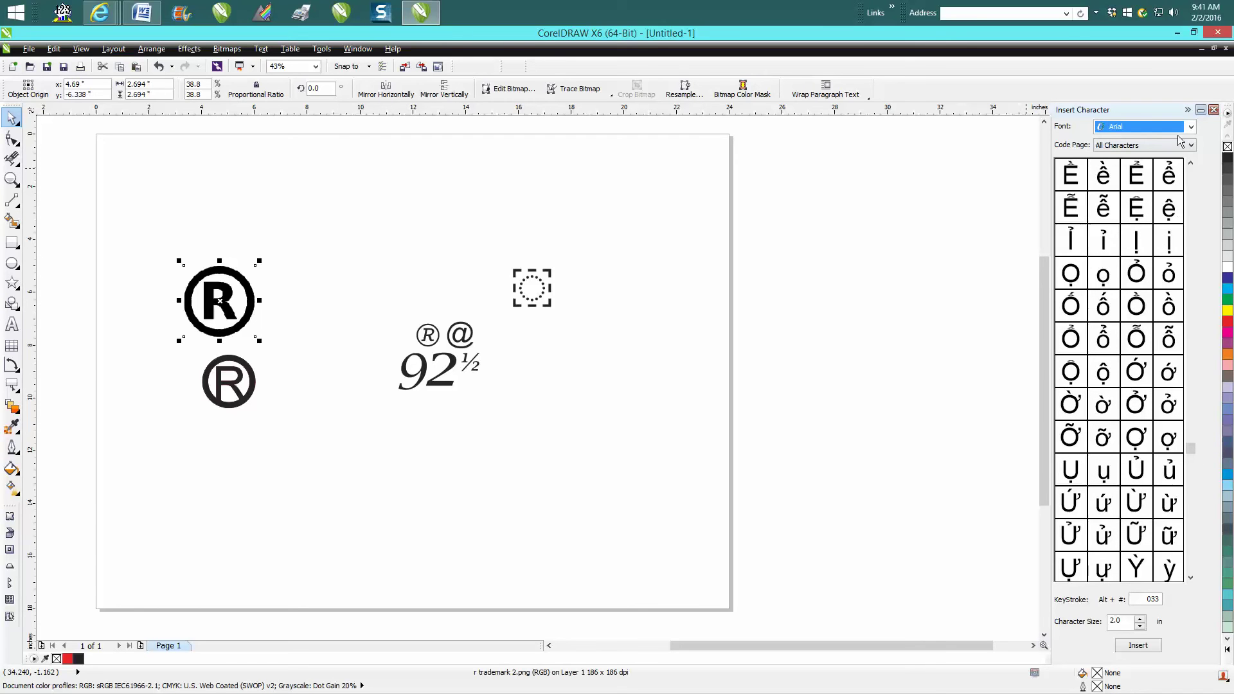
{"action": "left_click", "coordinate": [1192, 127]}
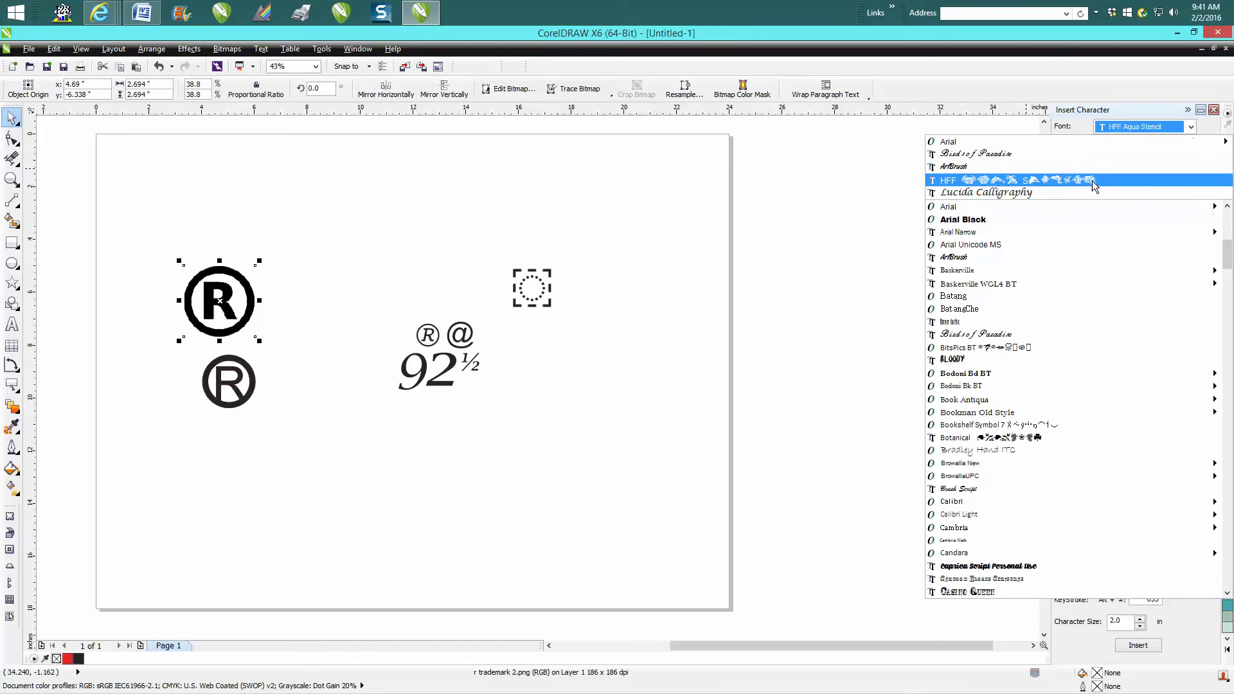
- Drag the striped HFF Aqua Stencil fish glyph onto the page, right of the dotted frame
{"action": "left_click", "coordinate": [1060, 182]}
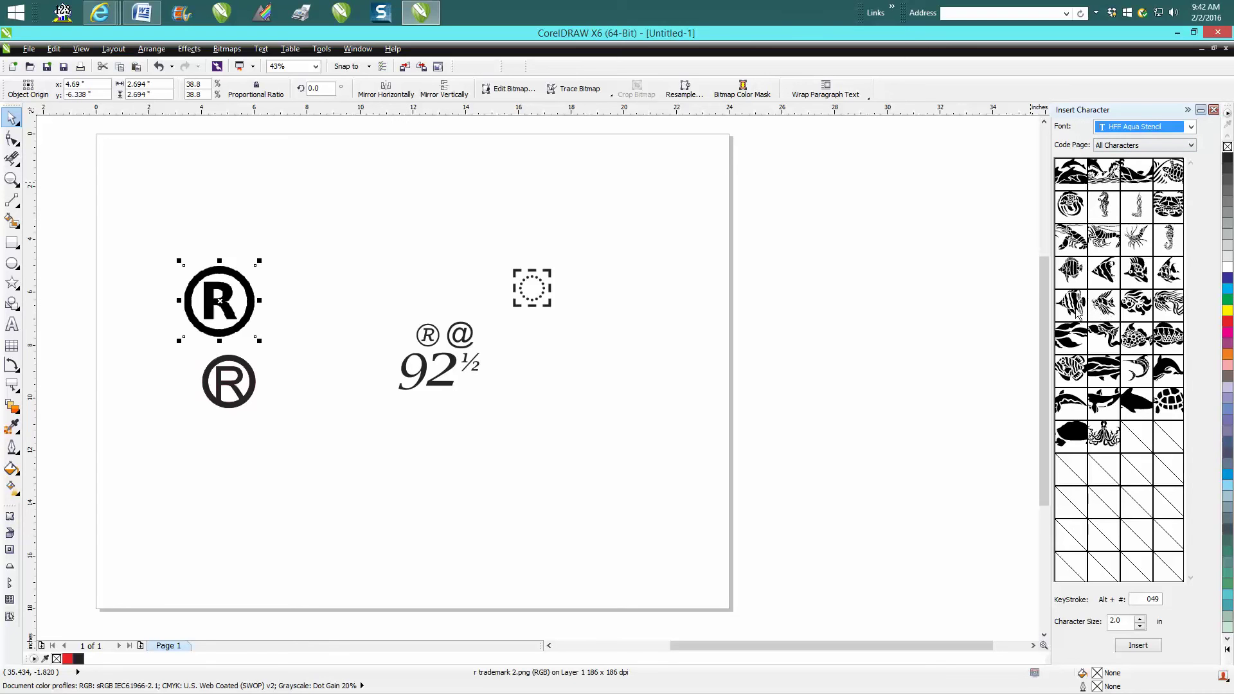
{"action": "left_click", "coordinate": [1072, 275]}
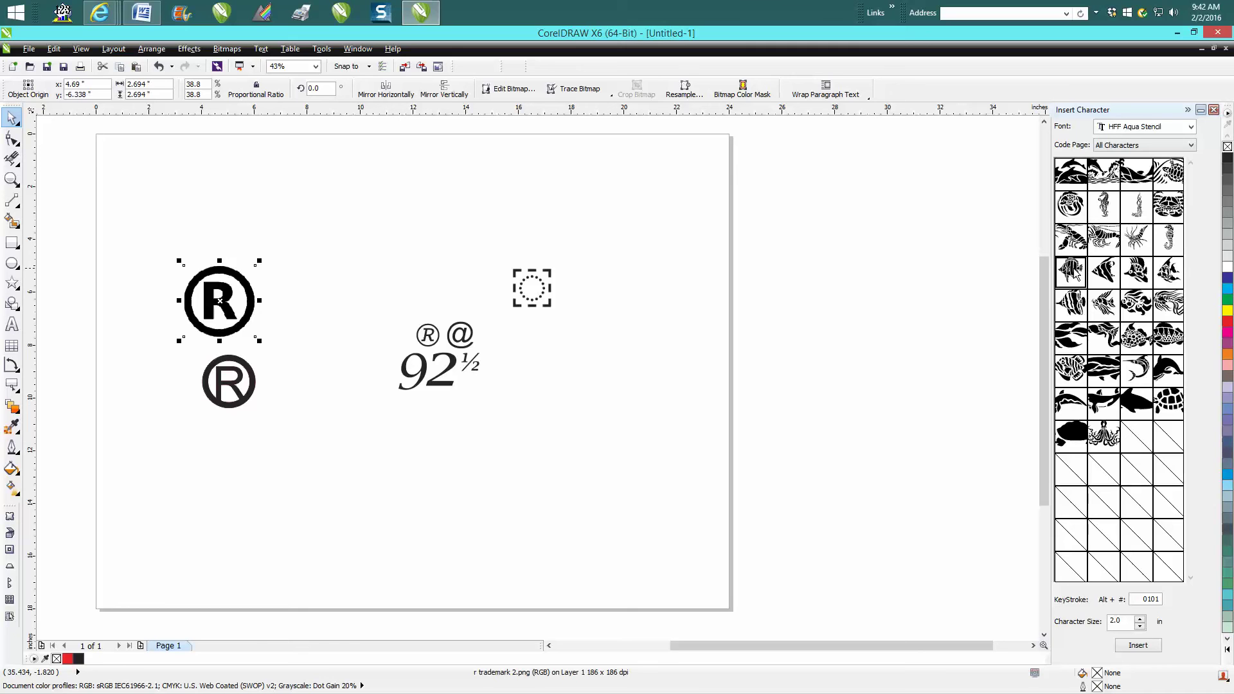
{"action": "left_click_drag", "start_coordinate": [1071, 275], "coordinate": [680, 287]}
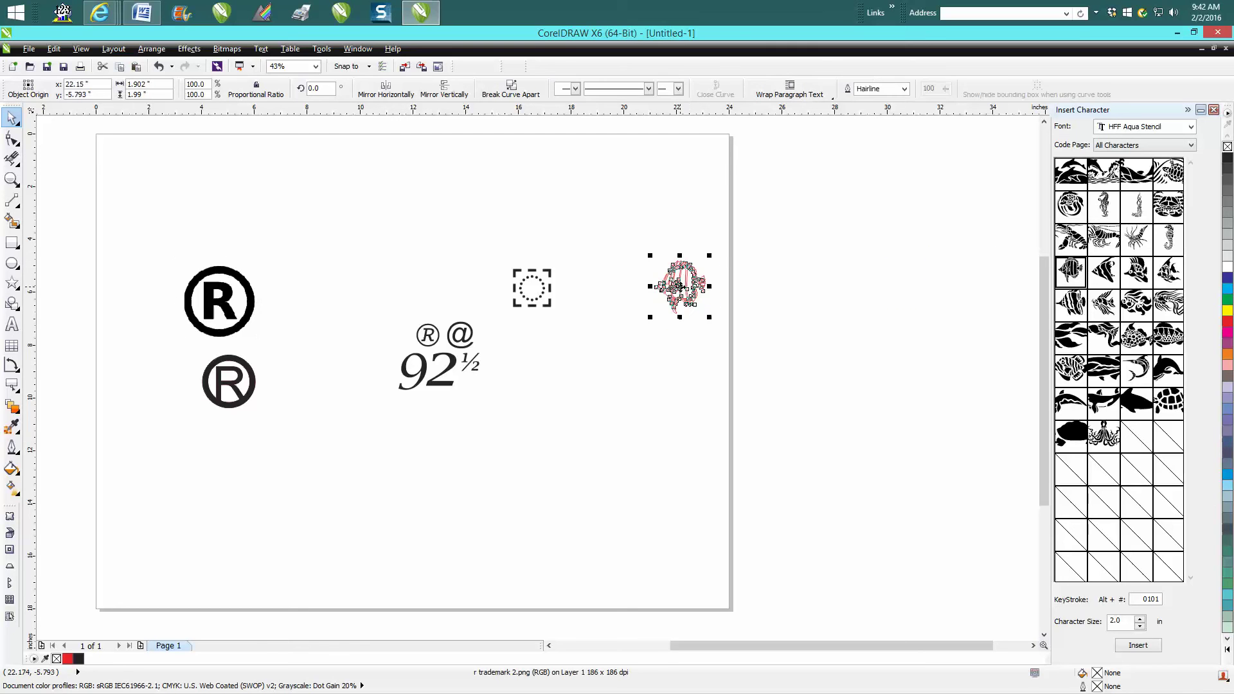
- Zoom onto the fish, remove its outline and fill it solid black
{"action": "left_click", "coordinate": [12, 180]}
{"action": "left_click_drag", "start_coordinate": [648, 253], "coordinate": [753, 337]}
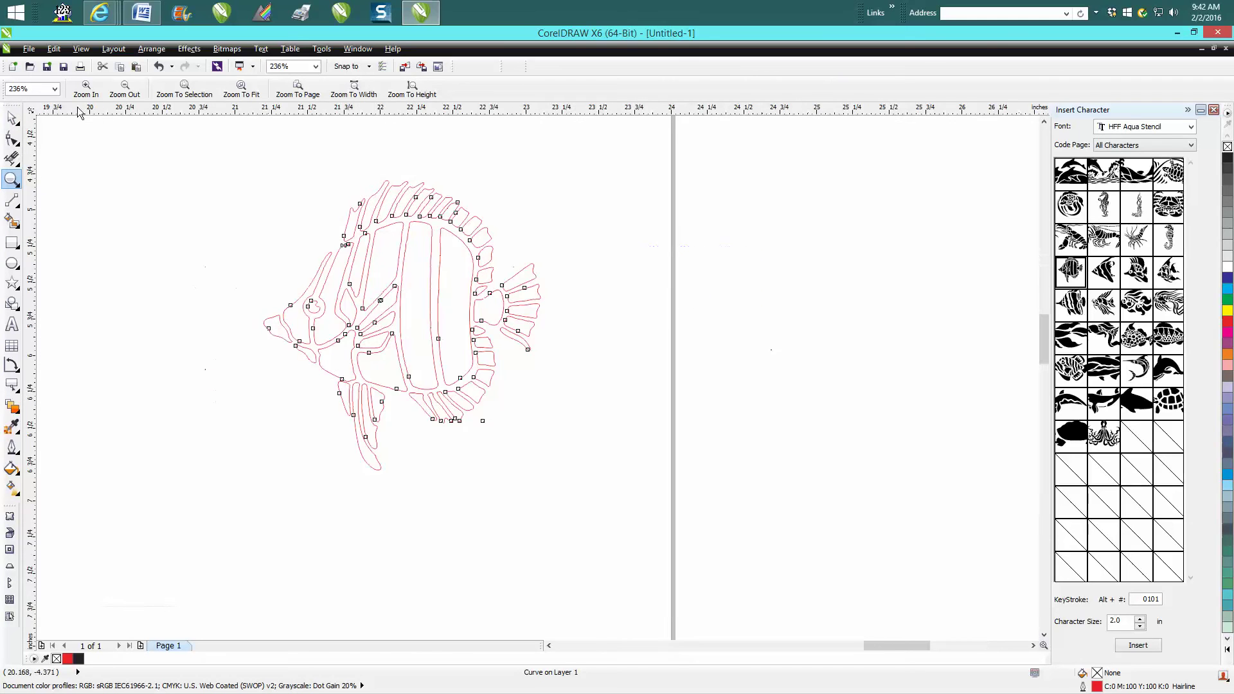
{"action": "key", "text": "space"}
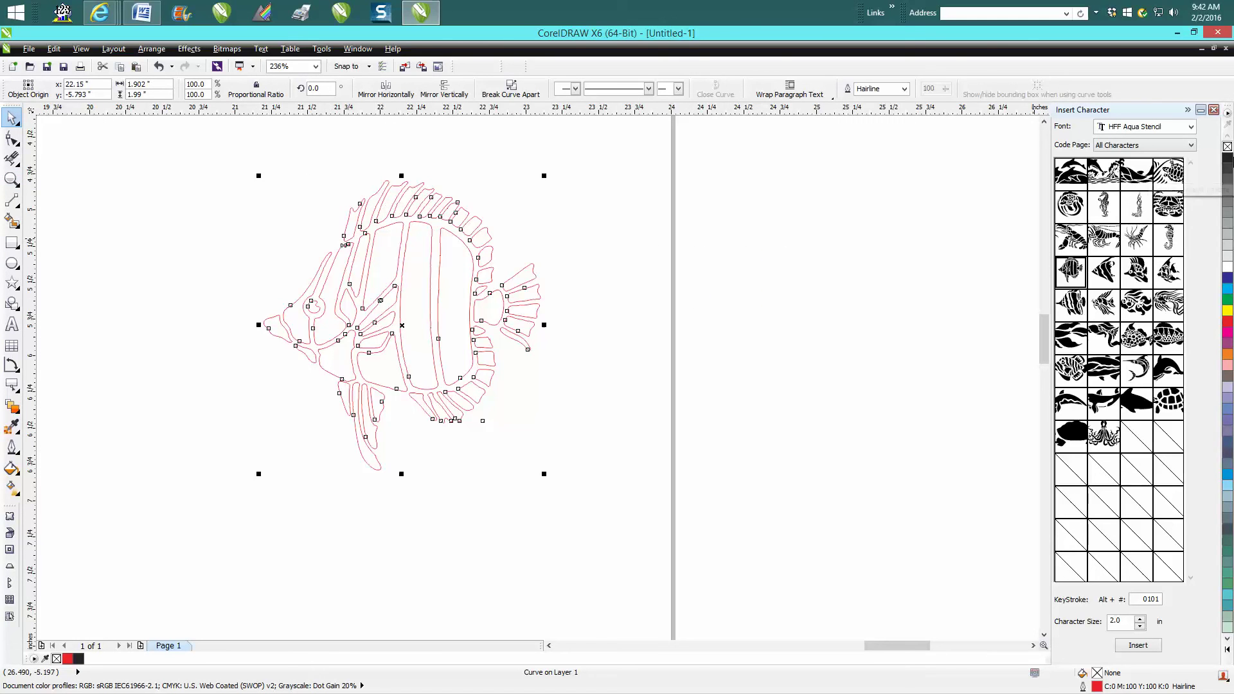
{"action": "right_click", "coordinate": [1228, 148]}
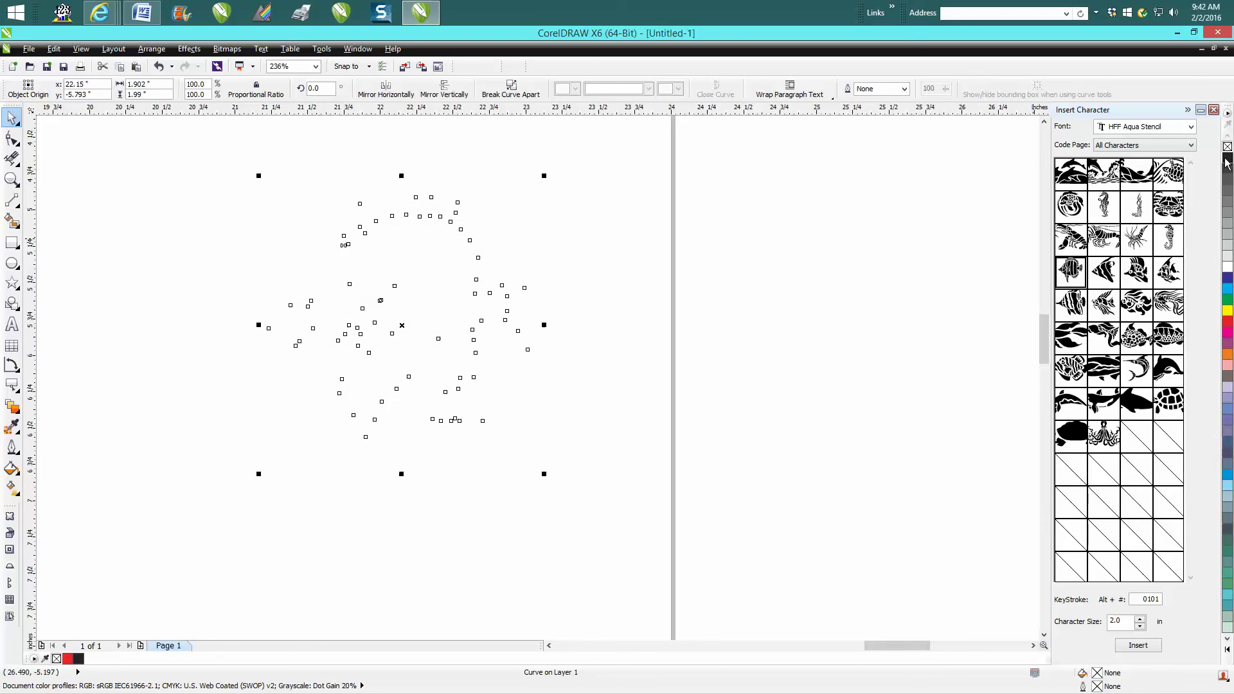
{"action": "left_click", "coordinate": [1227, 161]}
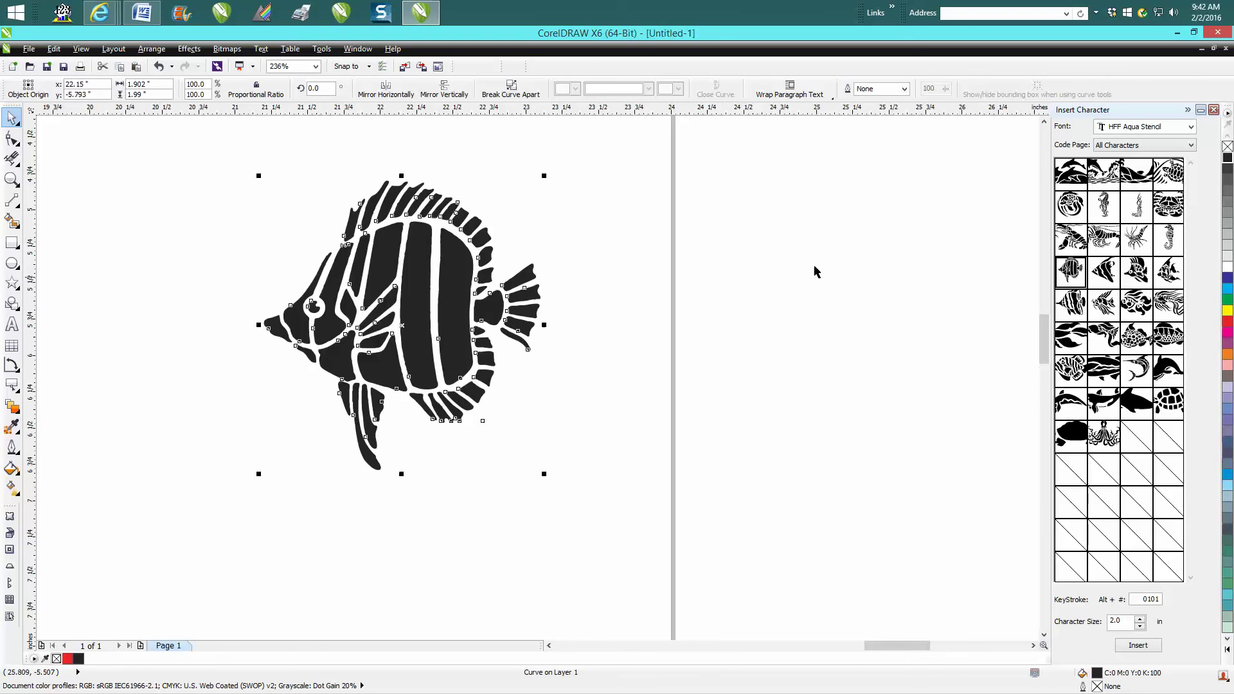
- Deselect the fish and zoom in closely to inspect its black stripes
{"action": "left_click", "coordinate": [12, 180]}
{"action": "left_click_drag", "start_coordinate": [235, 164], "coordinate": [659, 495]}
{"action": "left_click", "coordinate": [11, 118]}
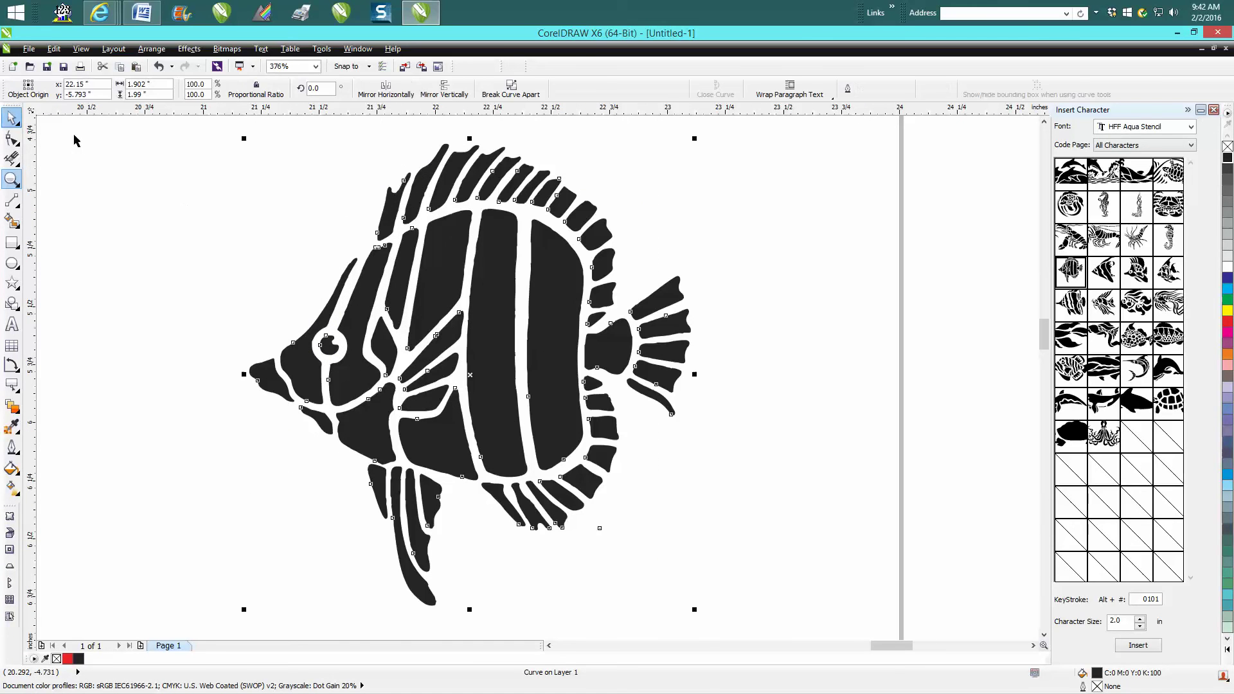
{"action": "key", "text": "Escape"}
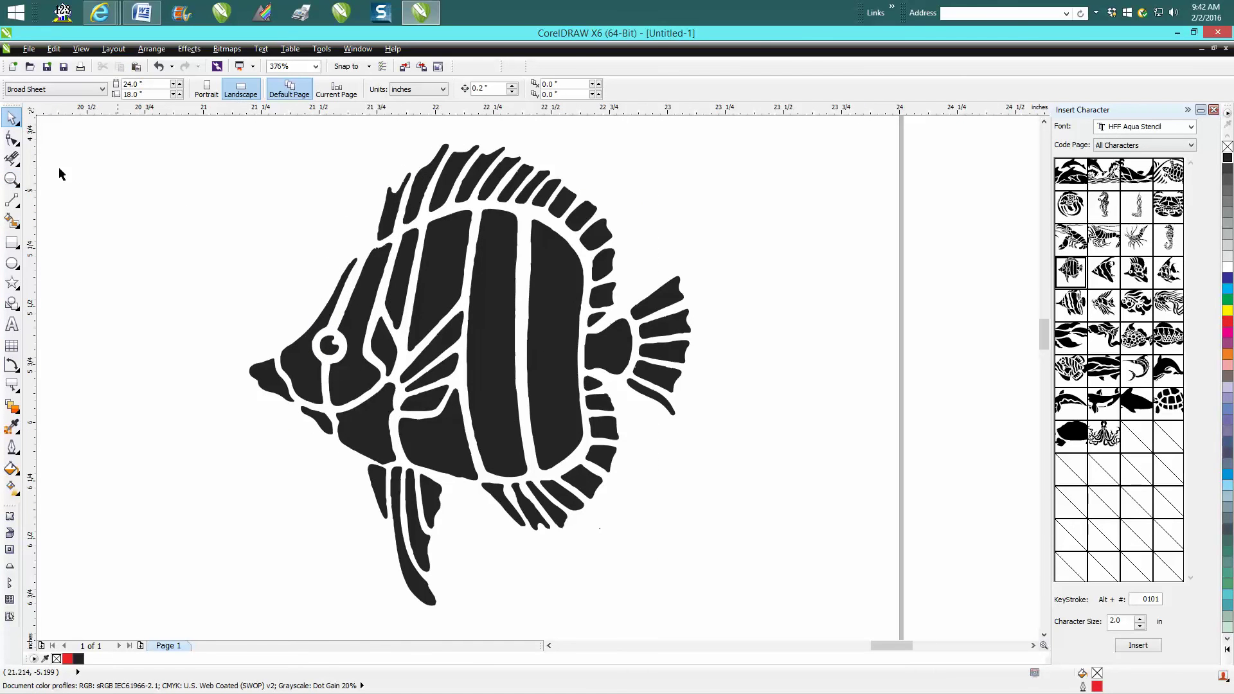
{"action": "left_click", "coordinate": [12, 180]}
{"action": "left_click_drag", "start_coordinate": [504, 289], "coordinate": [552, 393]}
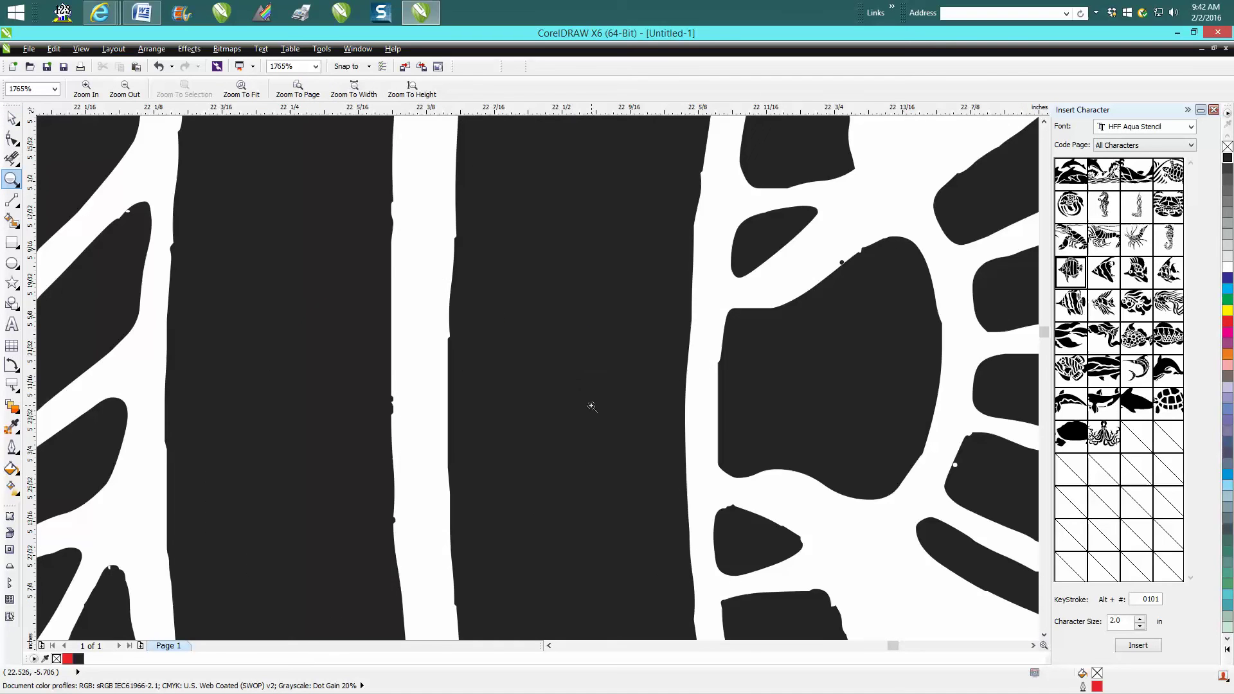
{"action": "scroll", "coordinate": [579, 350], "scroll_direction": "down", "scroll_amount": 4}
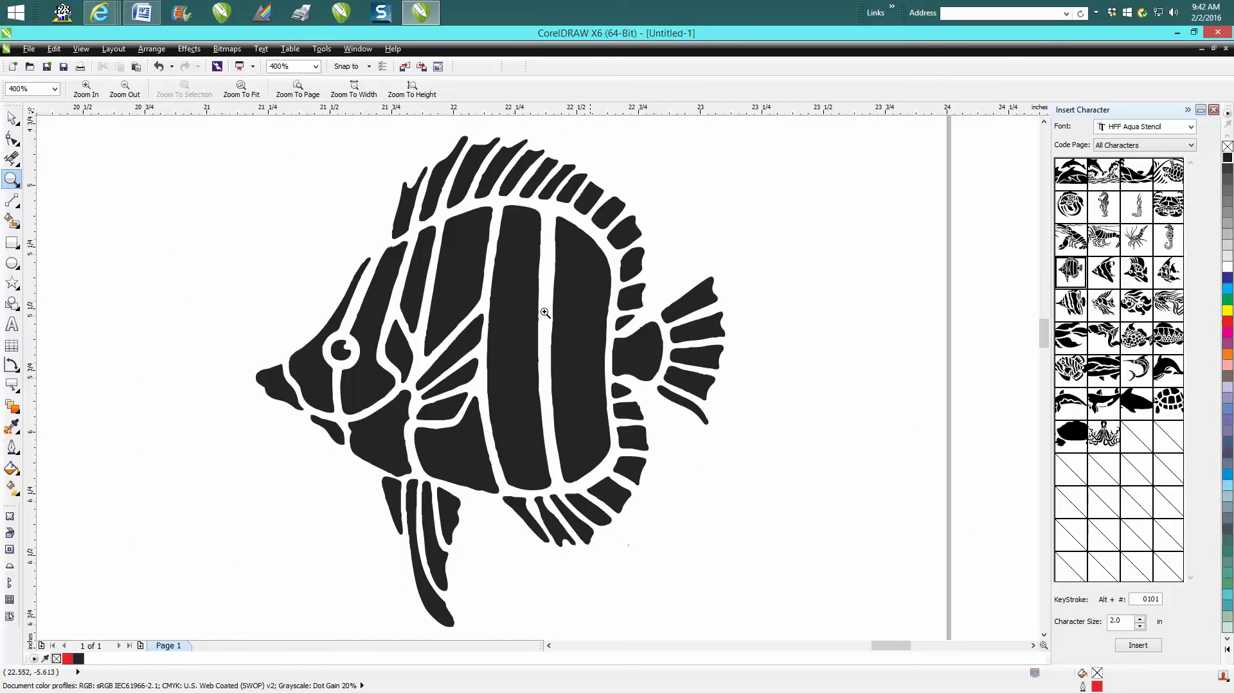
{"action": "scroll", "coordinate": [584, 307], "scroll_direction": "down", "scroll_amount": 6}
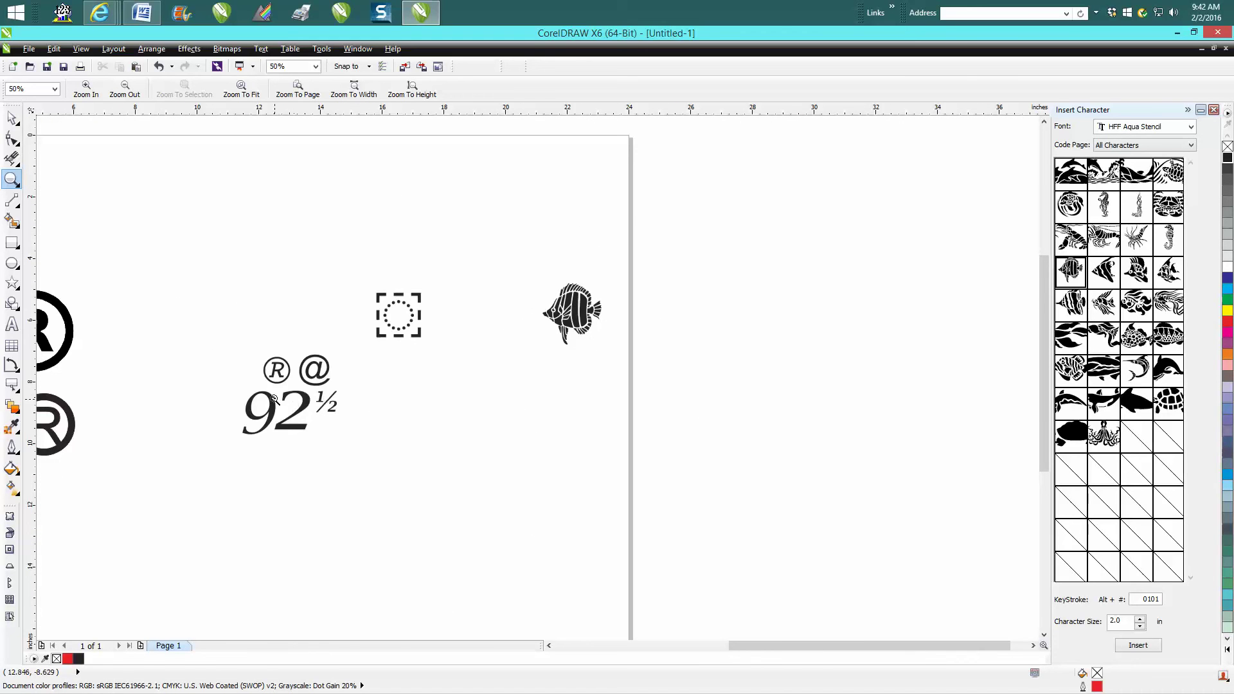
- Zoom in on the 92½ text and set the character font to Georgia
{"action": "left_click_drag", "start_coordinate": [232, 384], "coordinate": [369, 443]}
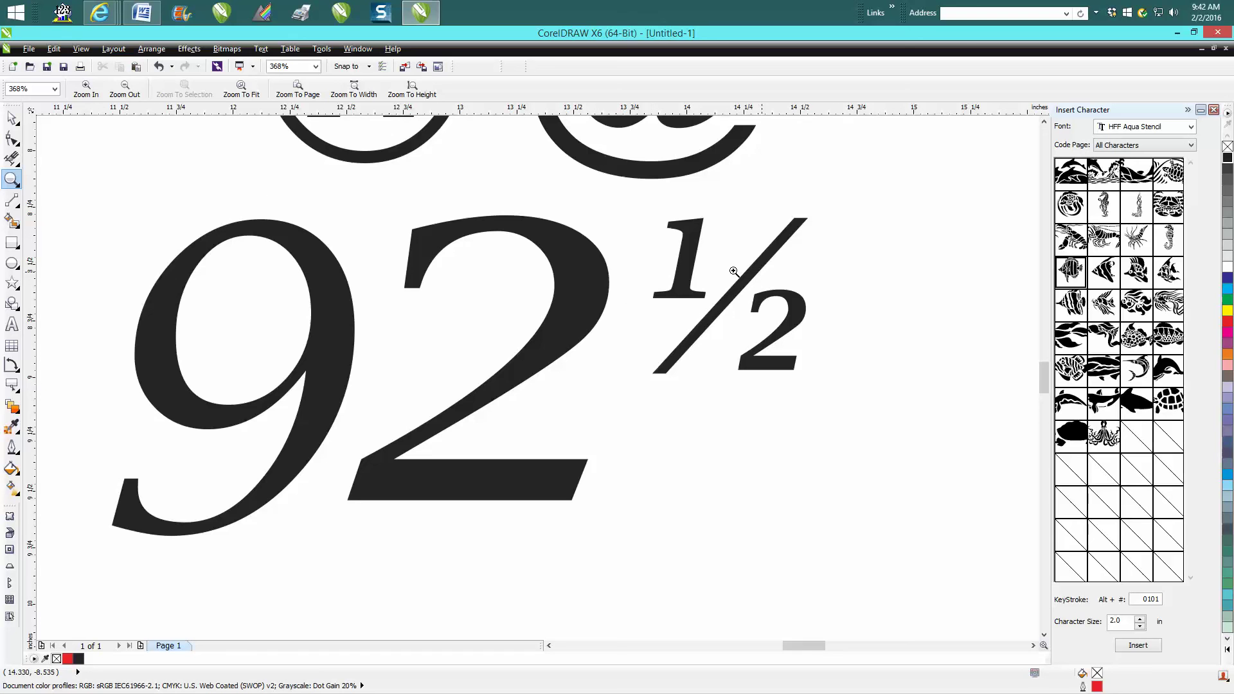
{"action": "left_click", "coordinate": [13, 120]}
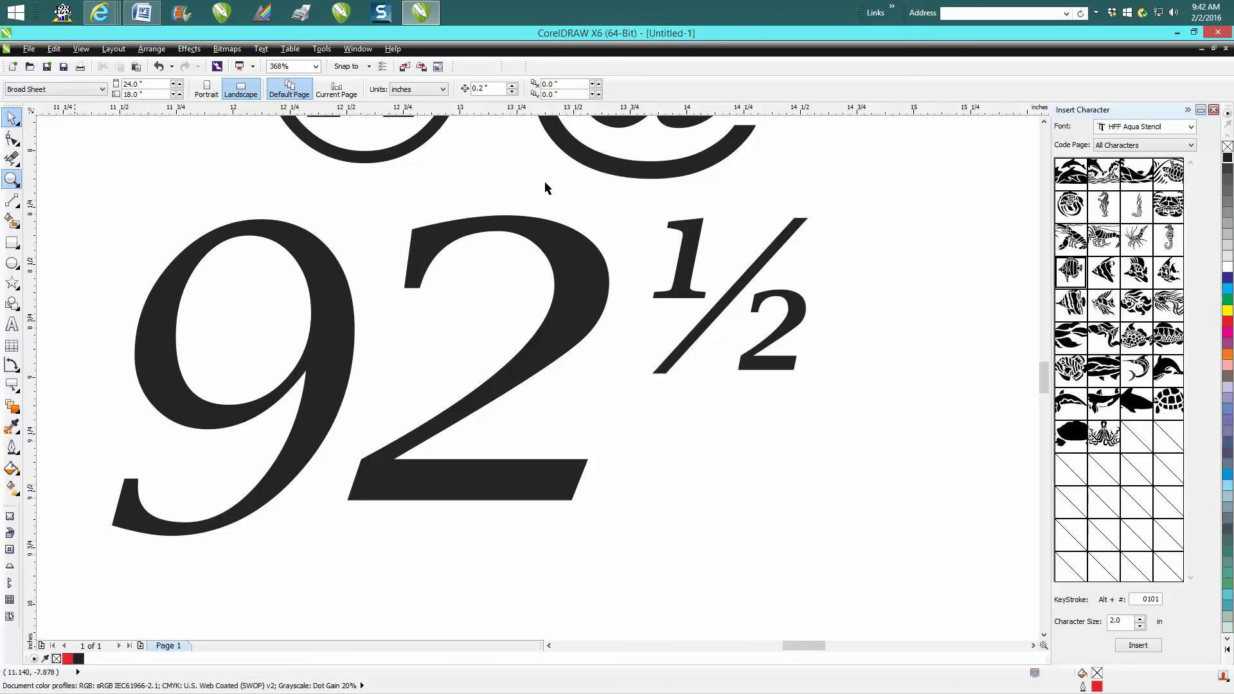
{"action": "left_click", "coordinate": [1191, 127]}
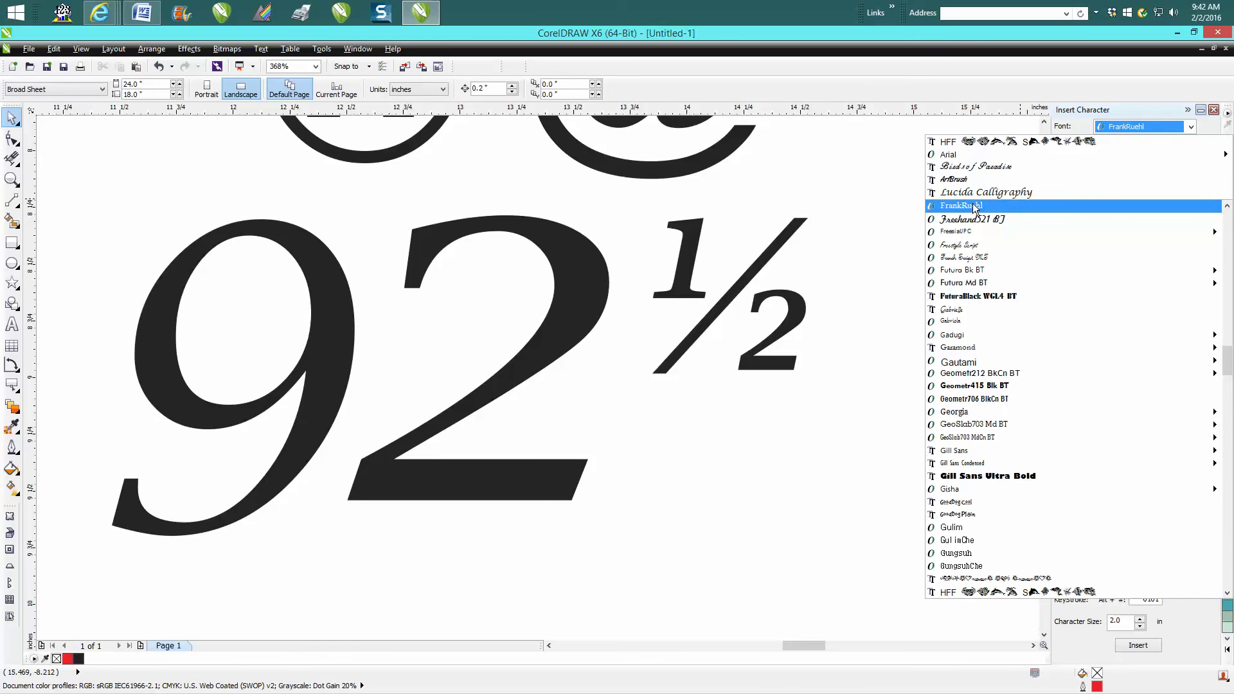
{"action": "left_click", "coordinate": [967, 415]}
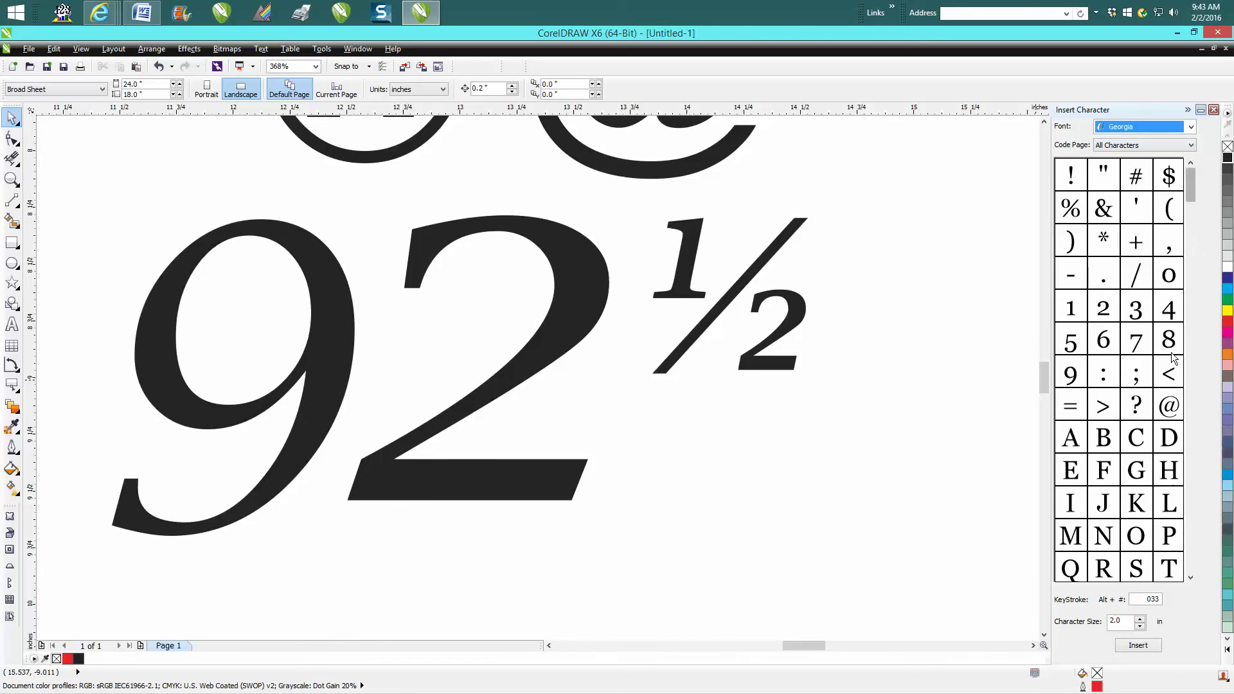
- Scroll the Georgia character grid to ® and drag it onto the page
{"action": "left_click_drag", "start_coordinate": [1193, 192], "coordinate": [1200, 238]}
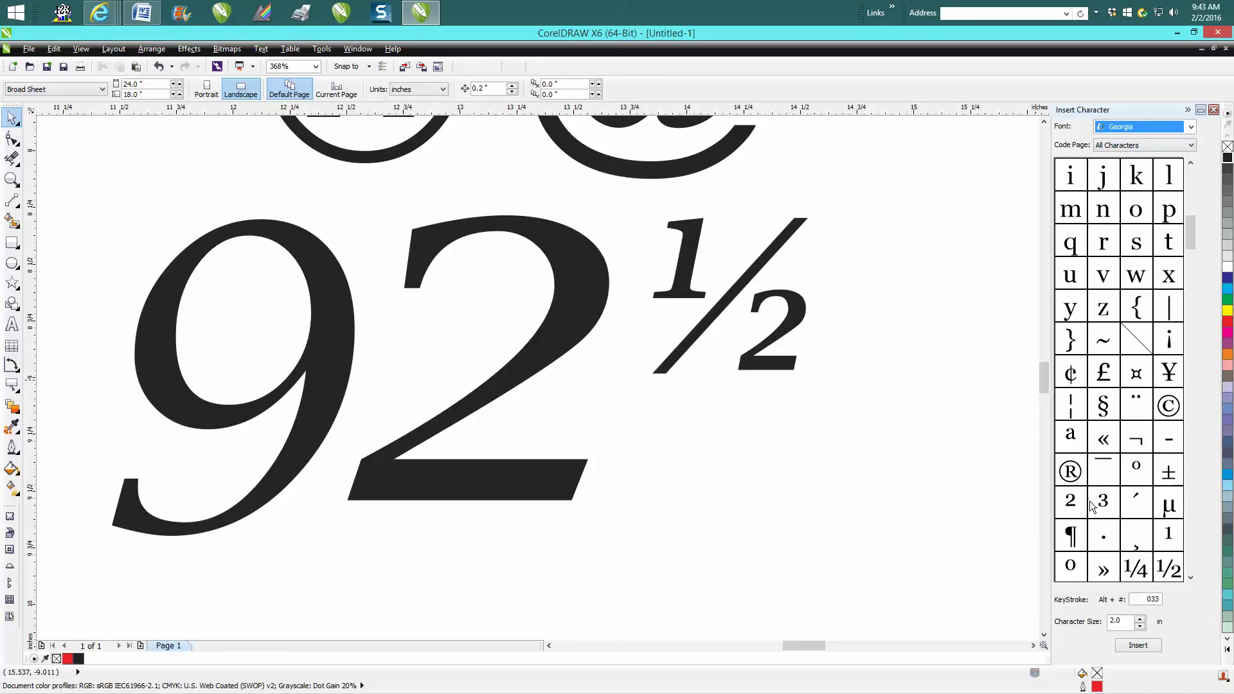
{"action": "left_click", "coordinate": [1193, 577]}
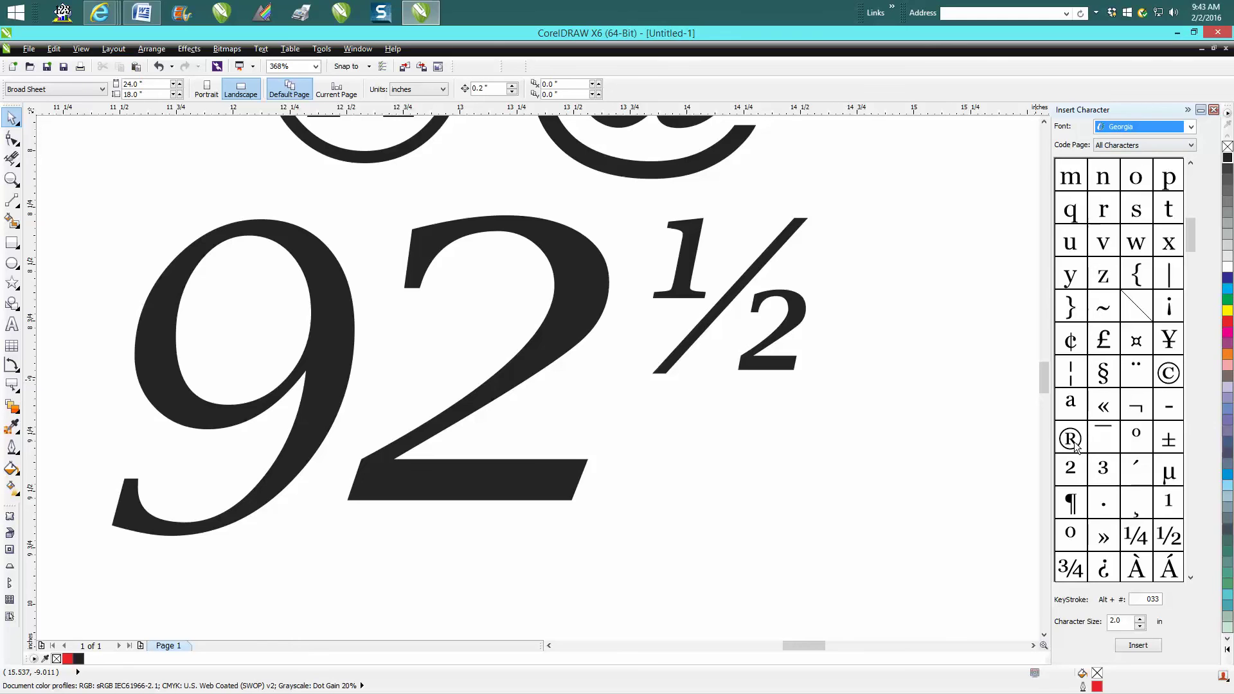
{"action": "left_click_drag", "start_coordinate": [1077, 447], "coordinate": [927, 458]}
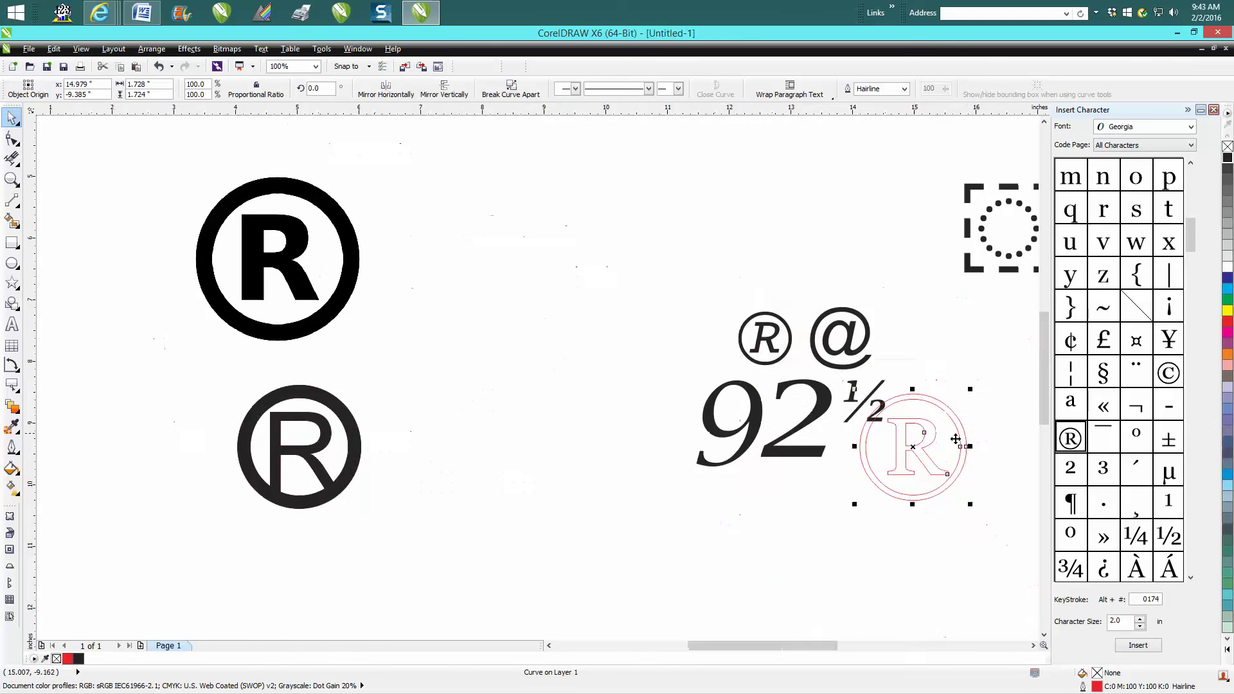
- Move the new Georgia ® above the ®@ text, then glance through the Text menu
{"action": "scroll", "coordinate": [912, 454], "scroll_direction": "down", "scroll_amount": 3}
{"action": "left_click_drag", "start_coordinate": [904, 407], "coordinate": [729, 207]}
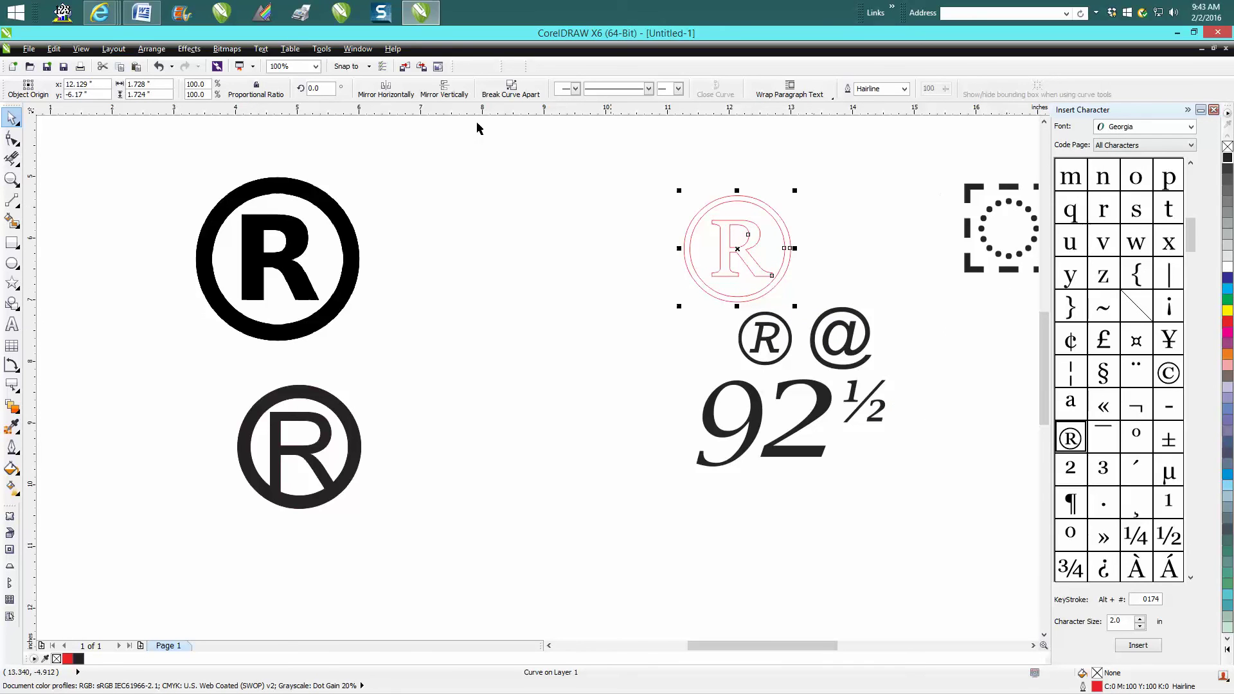
{"action": "left_click", "coordinate": [290, 50]}
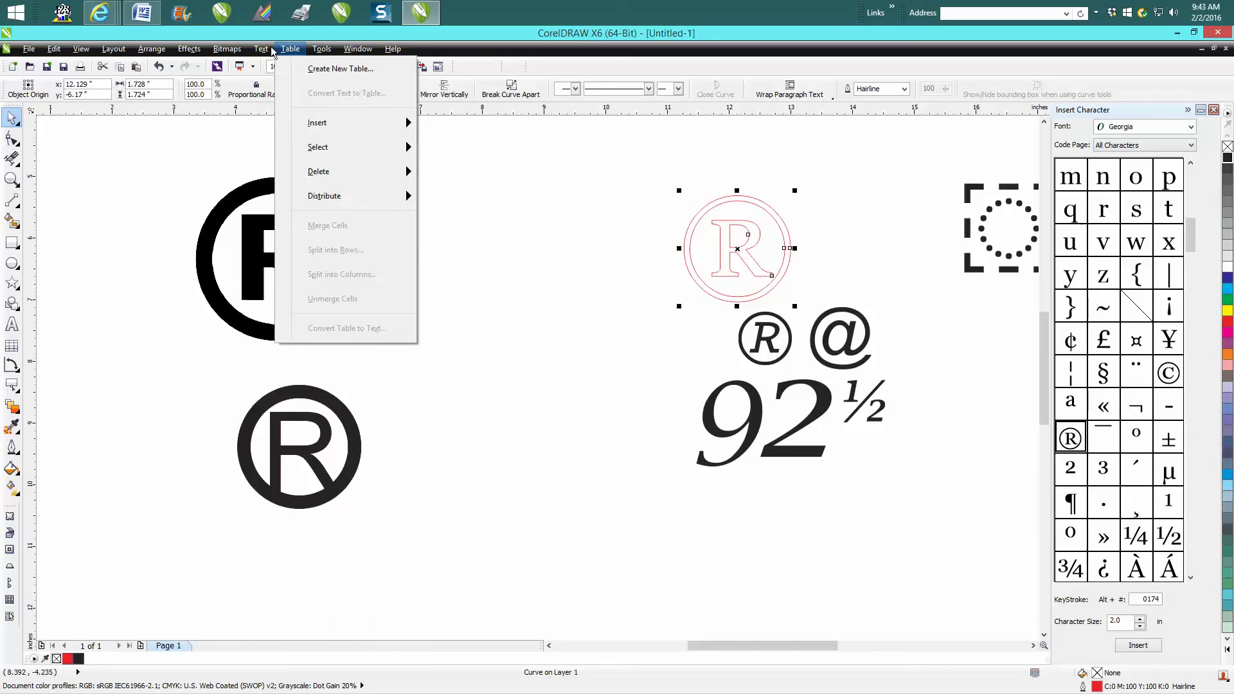
{"action": "mouse_move", "coordinate": [263, 50]}
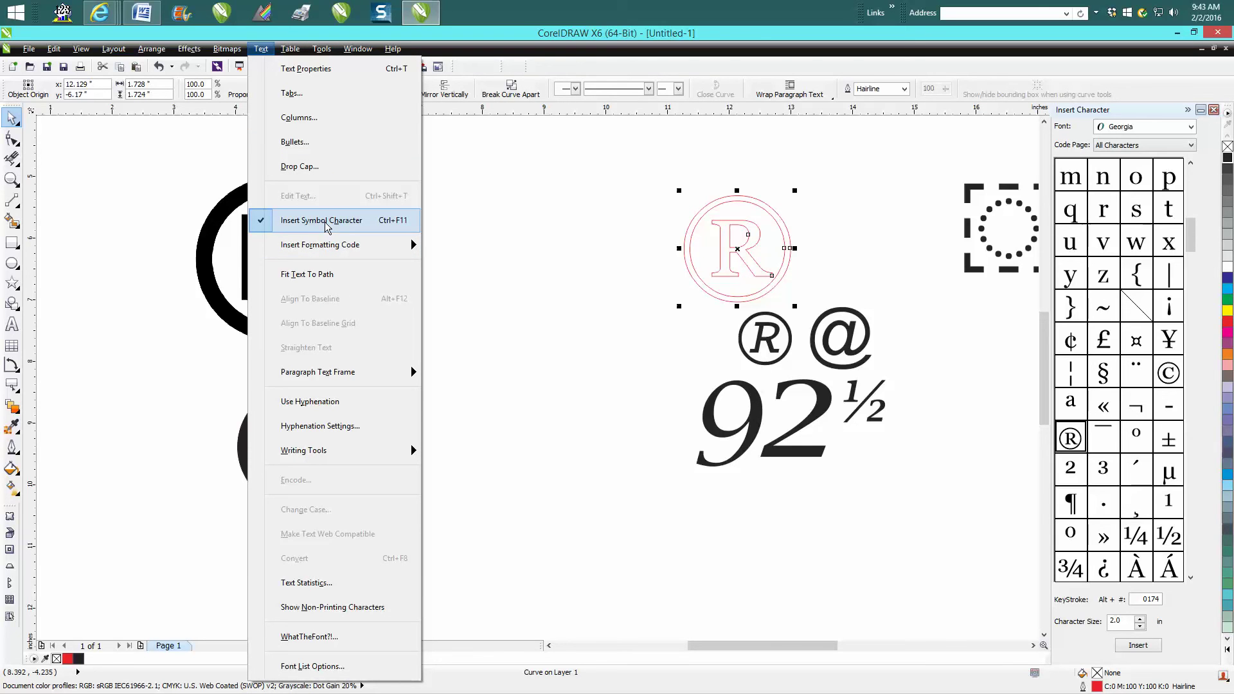
{"action": "left_click", "coordinate": [490, 254]}
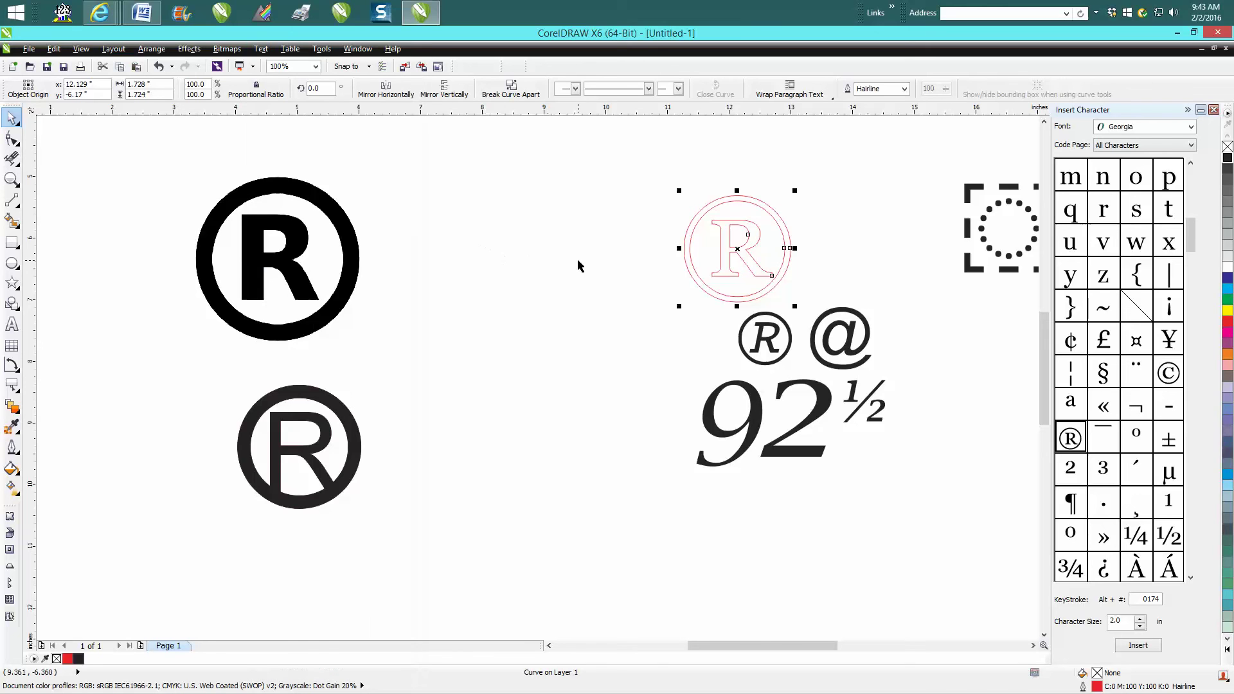